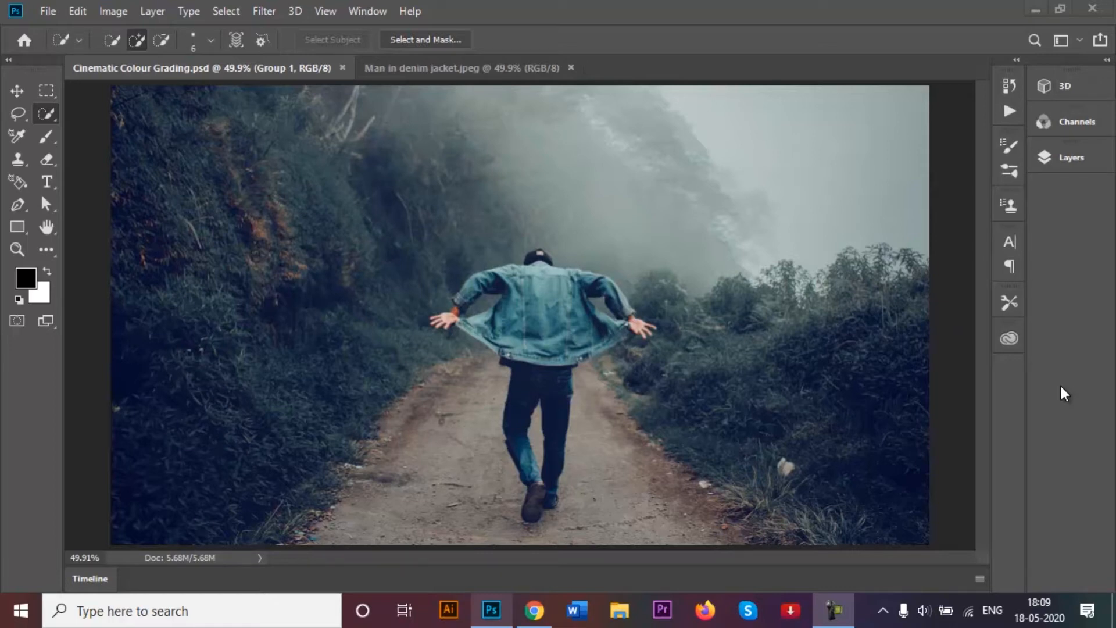
- Compare the colour-graded photo with the original by hiding Group 1 and showing it again
{"action": "left_click", "coordinate": [1072, 158]}
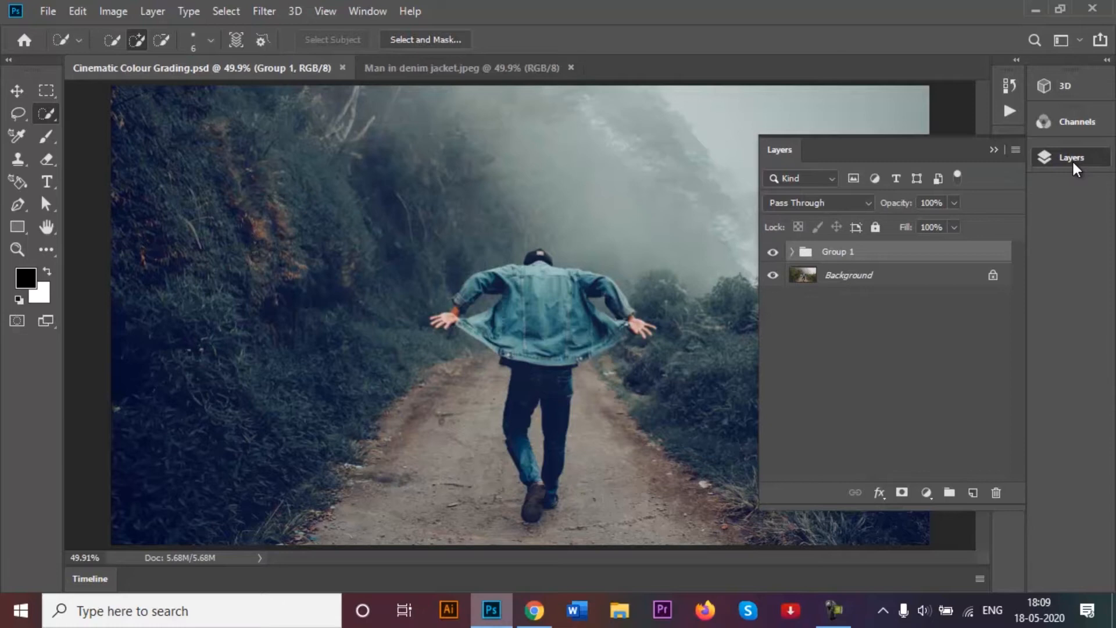
{"action": "left_click", "coordinate": [773, 252]}
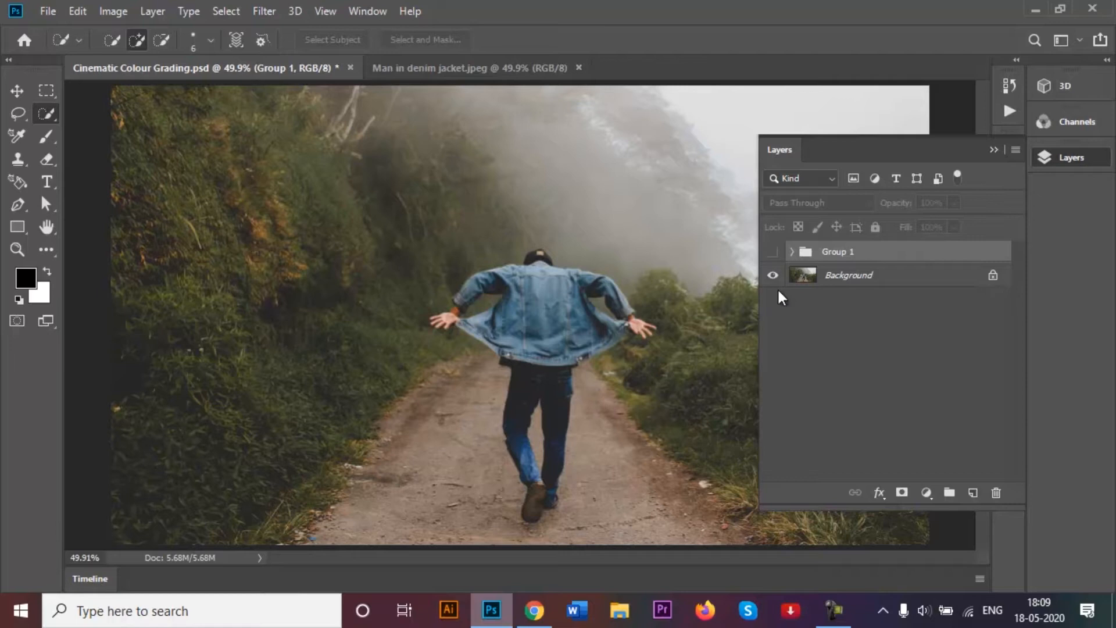
{"action": "left_click", "coordinate": [774, 254]}
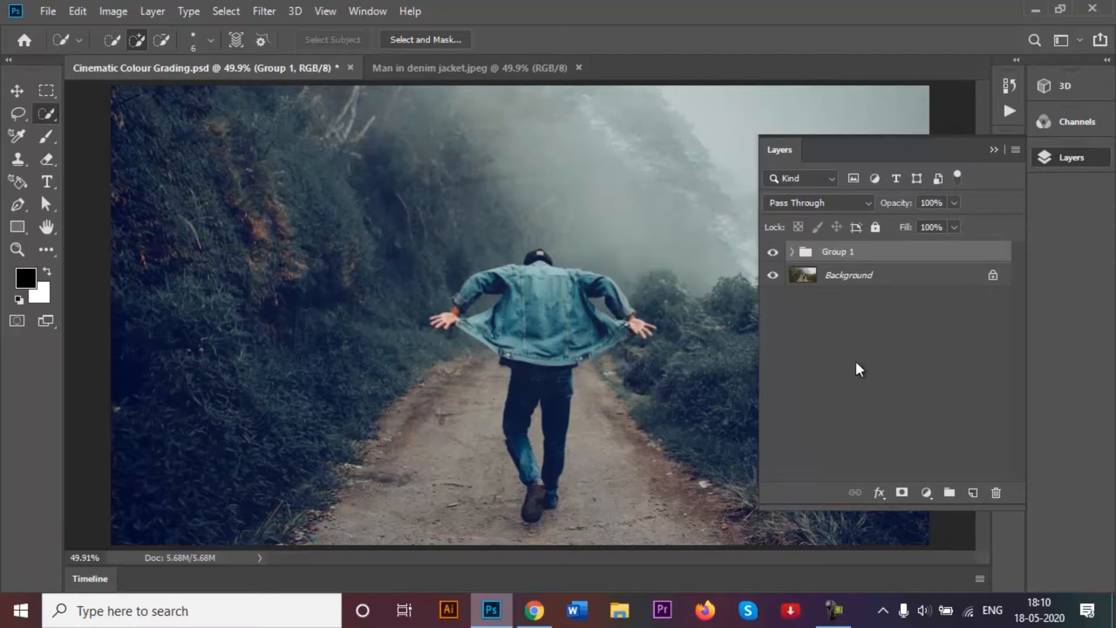
{"action": "left_click", "coordinate": [992, 151]}
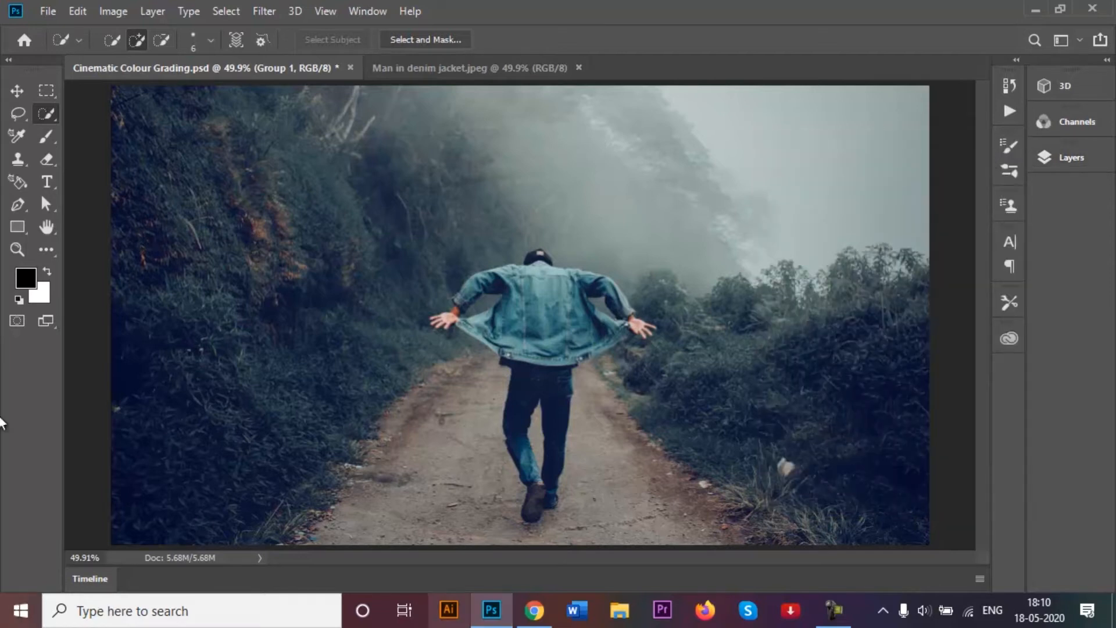
- Add a Gradient fill layer to the Man in denim jacket.jpeg document, using the Foreground to Transparent gradient
{"action": "left_click", "coordinate": [397, 68]}
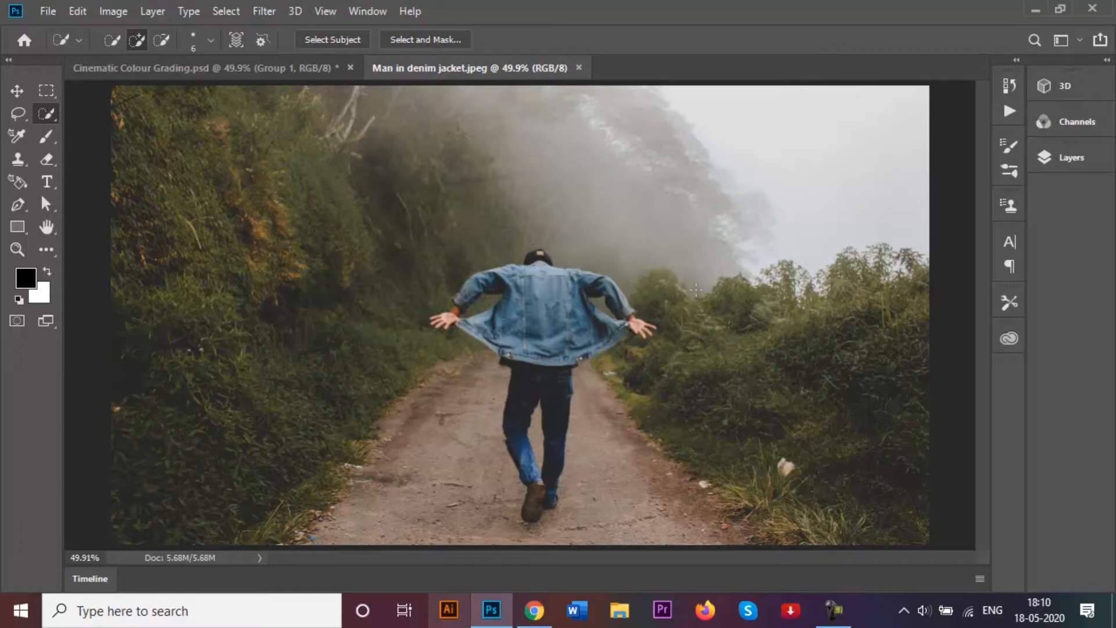
{"action": "left_click", "coordinate": [1083, 161]}
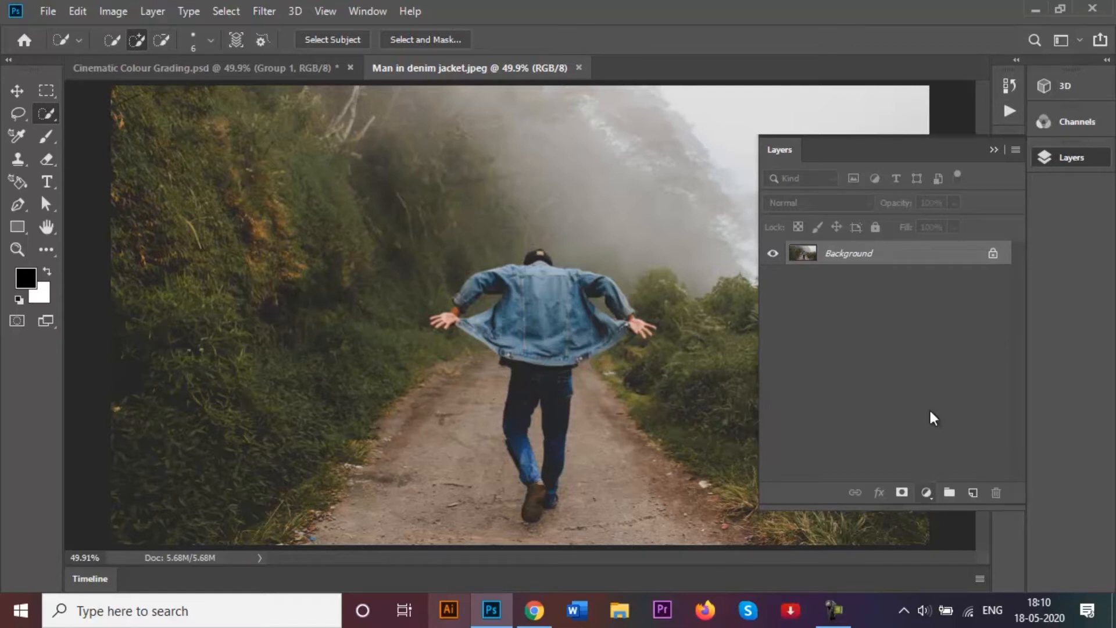
{"action": "left_click", "coordinate": [927, 494]}
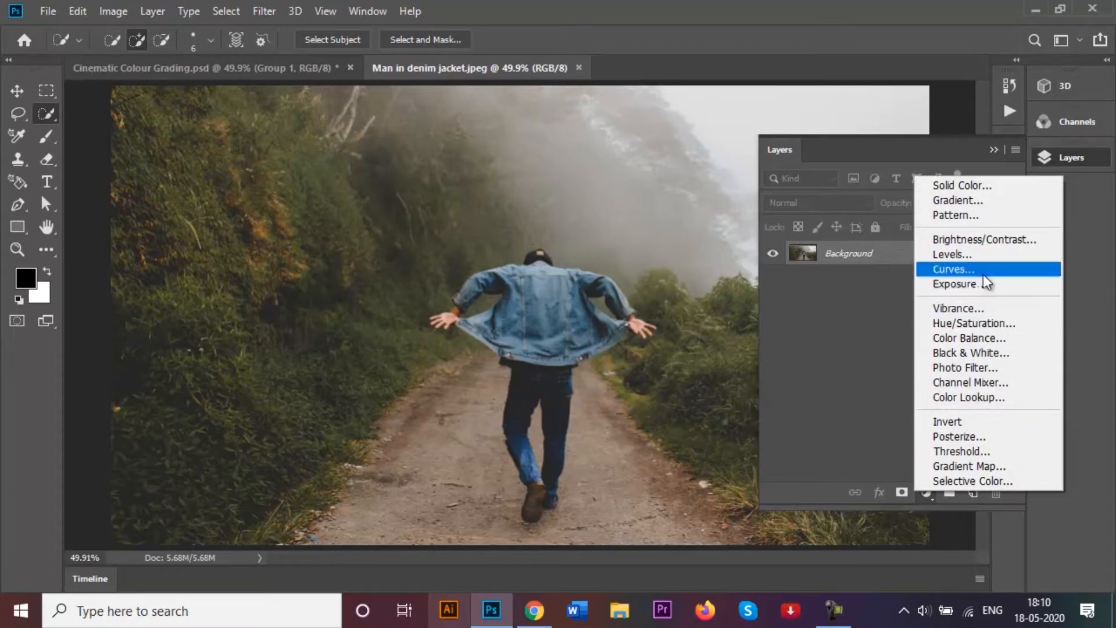
{"action": "left_click", "coordinate": [1017, 200]}
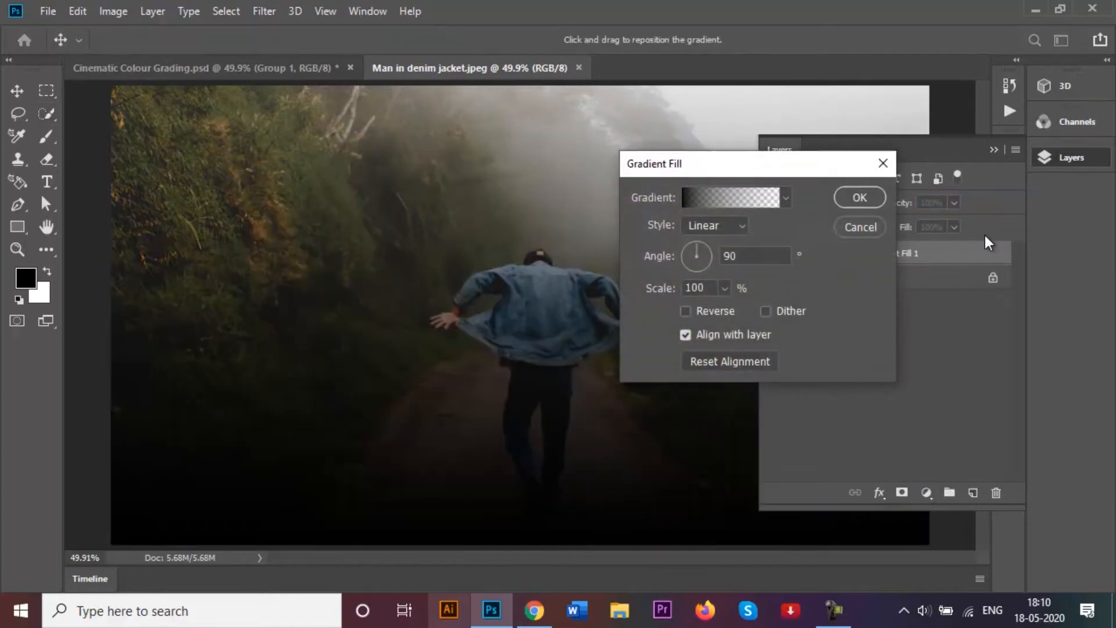
{"action": "left_click", "coordinate": [785, 198]}
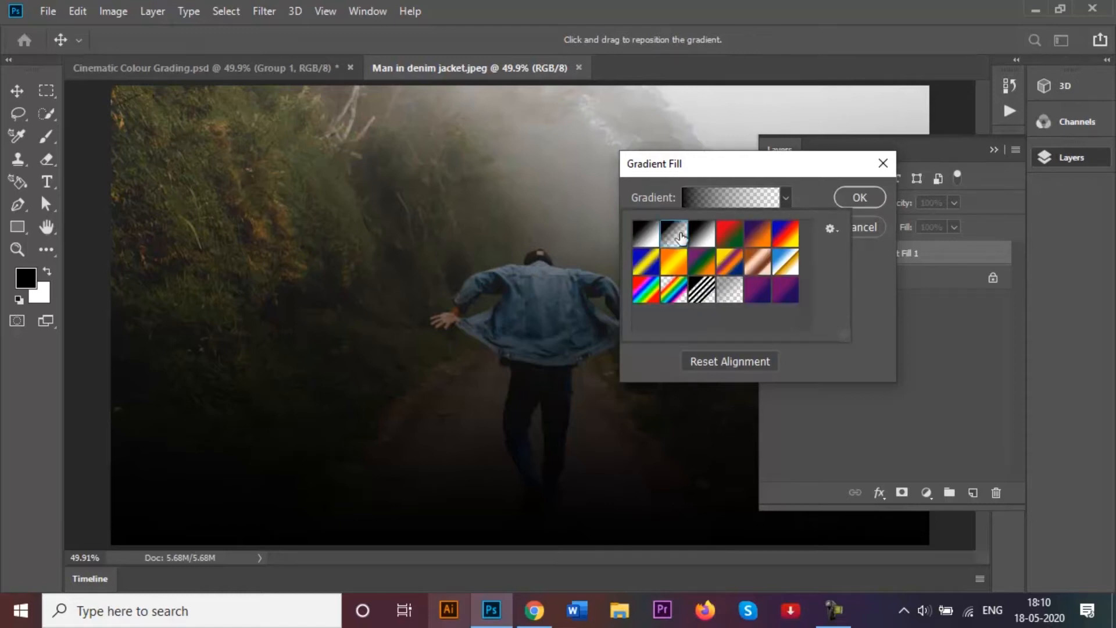
{"action": "left_click", "coordinate": [713, 198]}
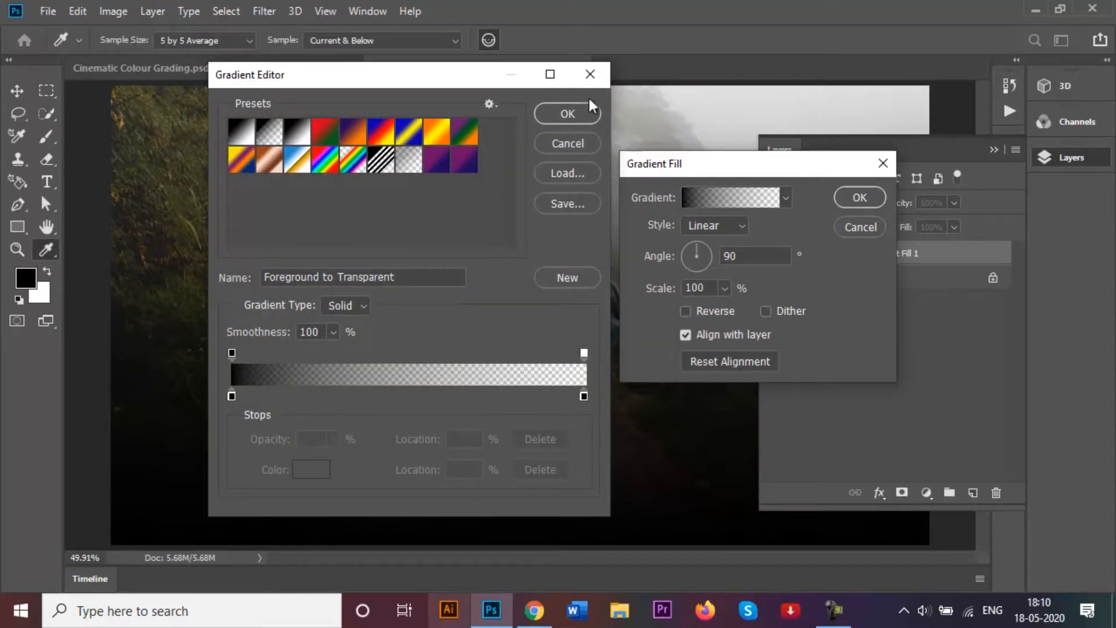
{"action": "left_click", "coordinate": [570, 112]}
- Make the gradient fill radial with an angle of 0°
{"action": "left_click", "coordinate": [736, 228]}
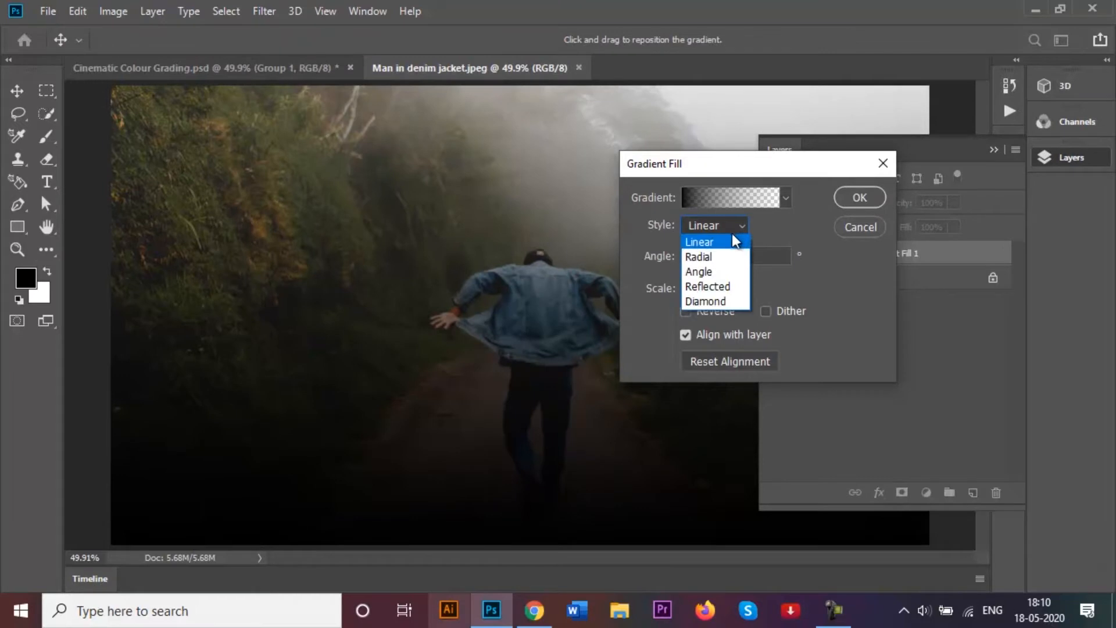
{"action": "left_click", "coordinate": [724, 258]}
{"action": "double_click", "coordinate": [750, 262]}
{"action": "type", "text": "0"}
{"action": "key", "text": "BackSpace"}
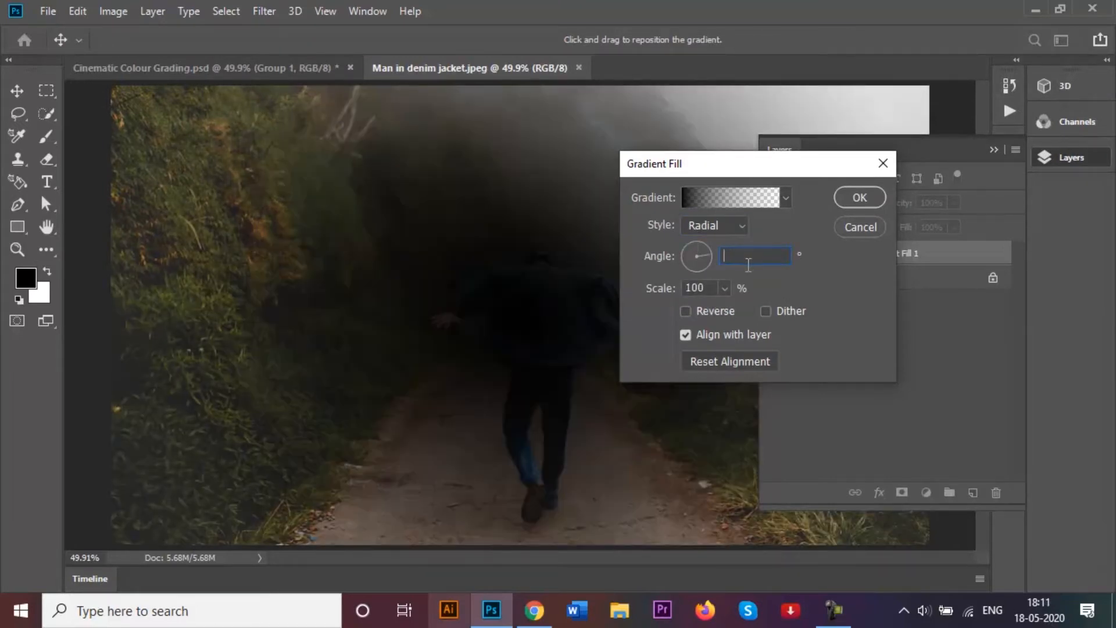
{"action": "type", "text": "0"}
- Set the gradient fill's scale to 300%, reverse it, apply it and compare the photo with and without the layer
{"action": "left_click", "coordinate": [693, 285]}
{"action": "key", "text": "BackSpace"}
{"action": "type", "text": "3"}
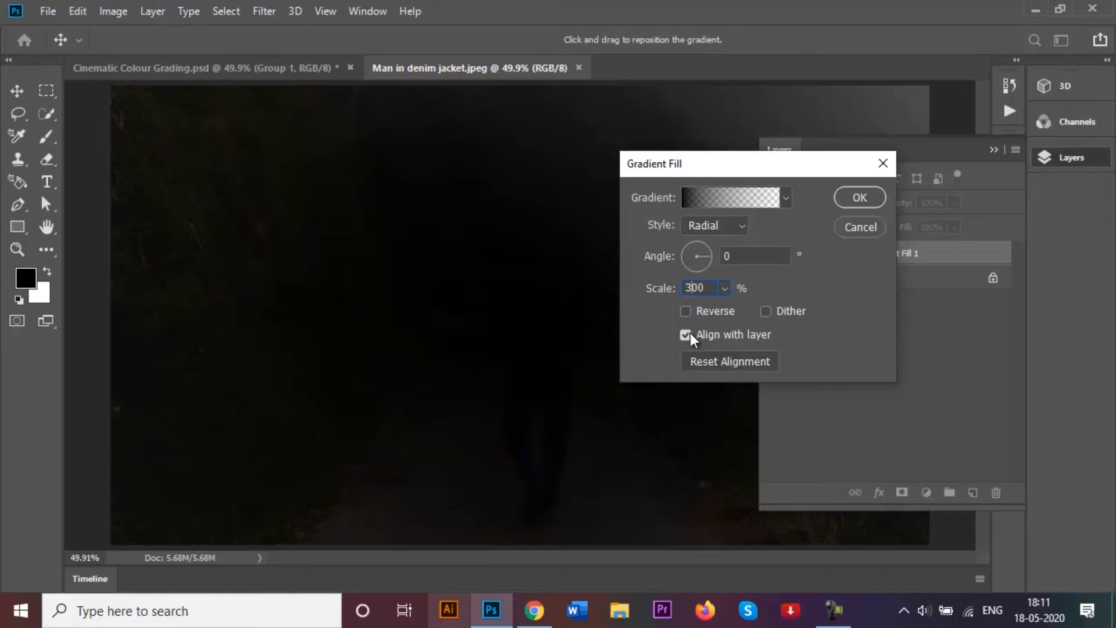
{"action": "left_click", "coordinate": [687, 312]}
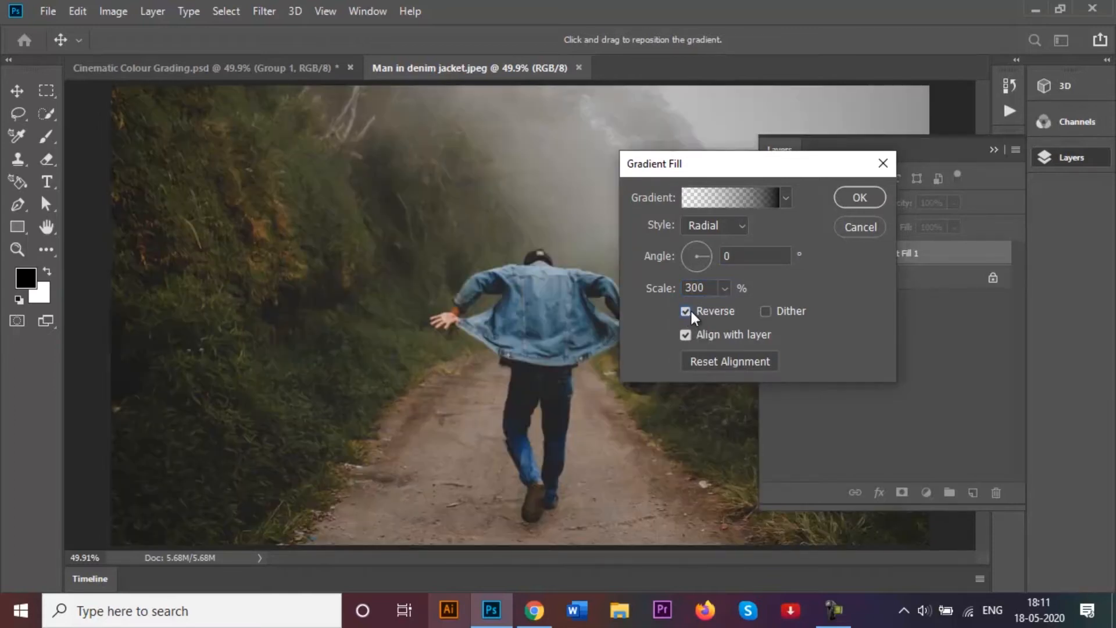
{"action": "left_click", "coordinate": [859, 198]}
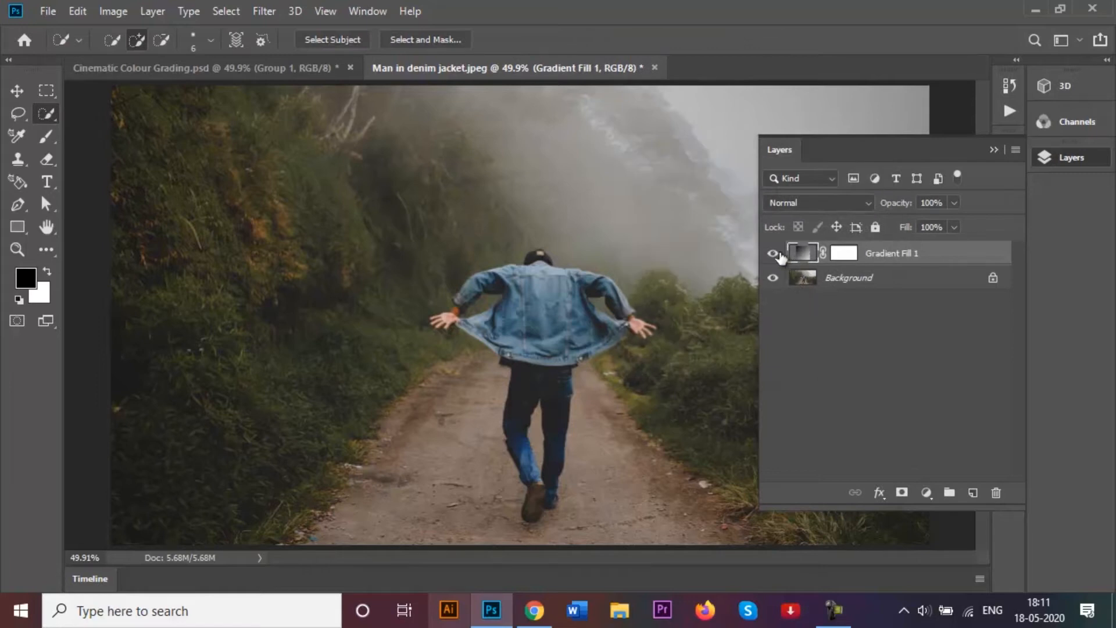
{"action": "left_click", "coordinate": [774, 254]}
{"action": "left_click", "coordinate": [773, 254]}
- Add a Channel Mixer adjustment layer above the gradient fill, with Blue as the output channel
{"action": "left_click", "coordinate": [926, 494]}
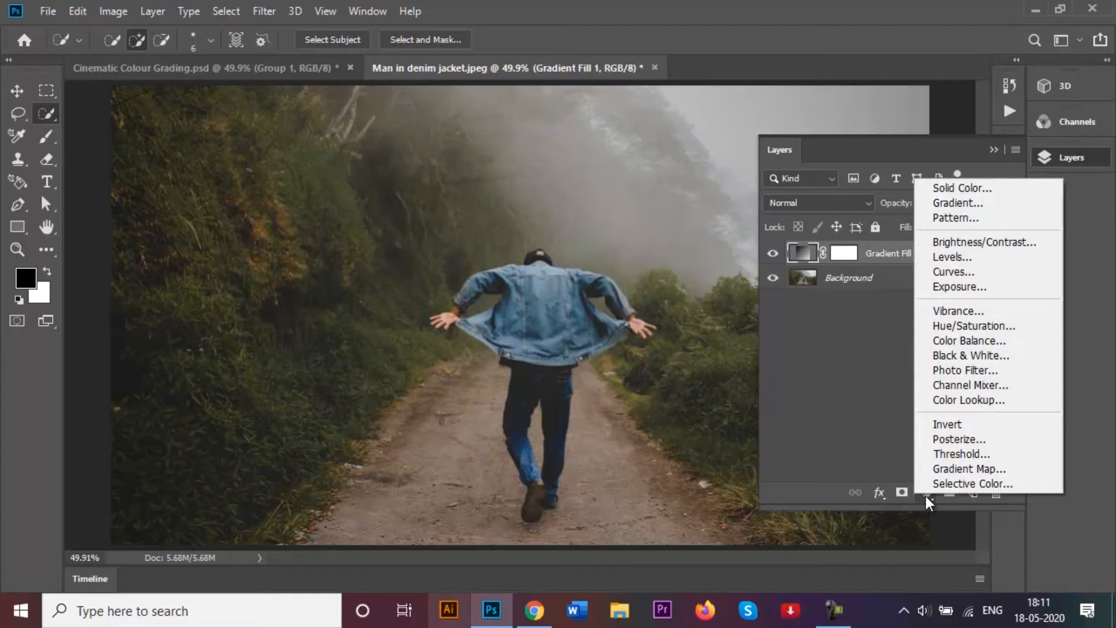
{"action": "left_click", "coordinate": [978, 386]}
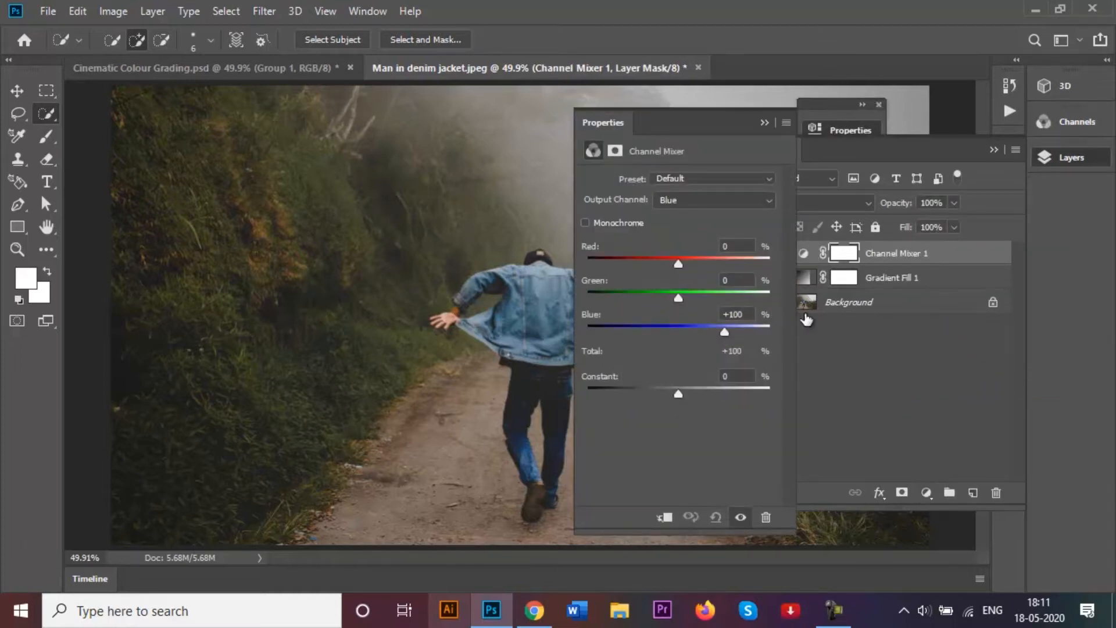
{"action": "left_click", "coordinate": [761, 200]}
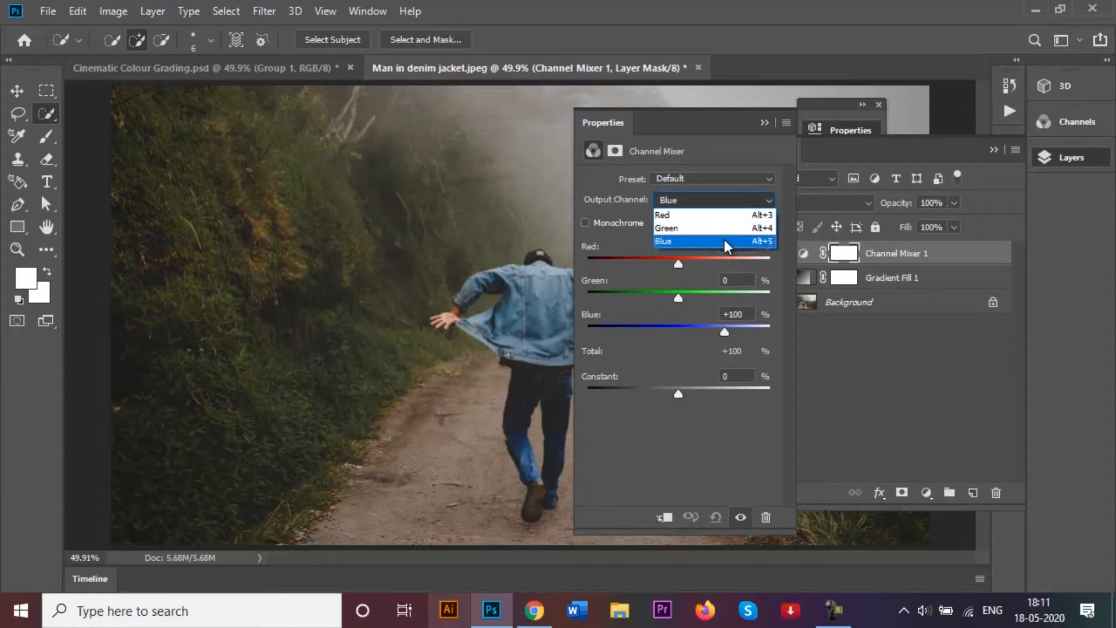
{"action": "left_click", "coordinate": [712, 243]}
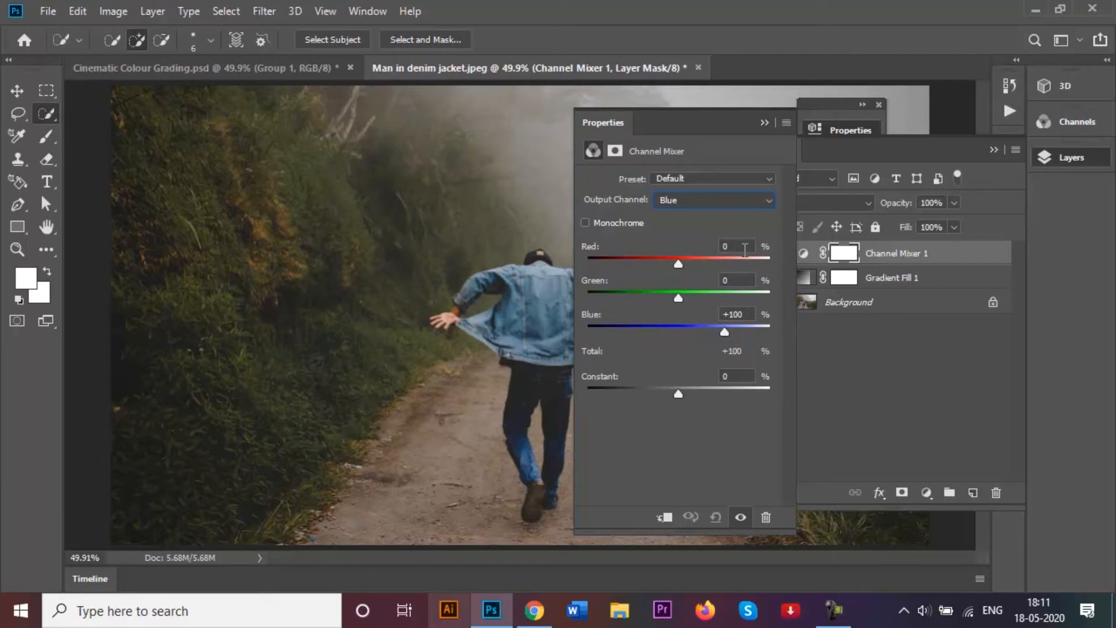
- Set the Blue output channel's mix to Green 75% and Blue 25%, and close the adjustment's properties
{"action": "left_click", "coordinate": [738, 278]}
{"action": "key", "text": "BackSpace"}
{"action": "type", "text": "75"}
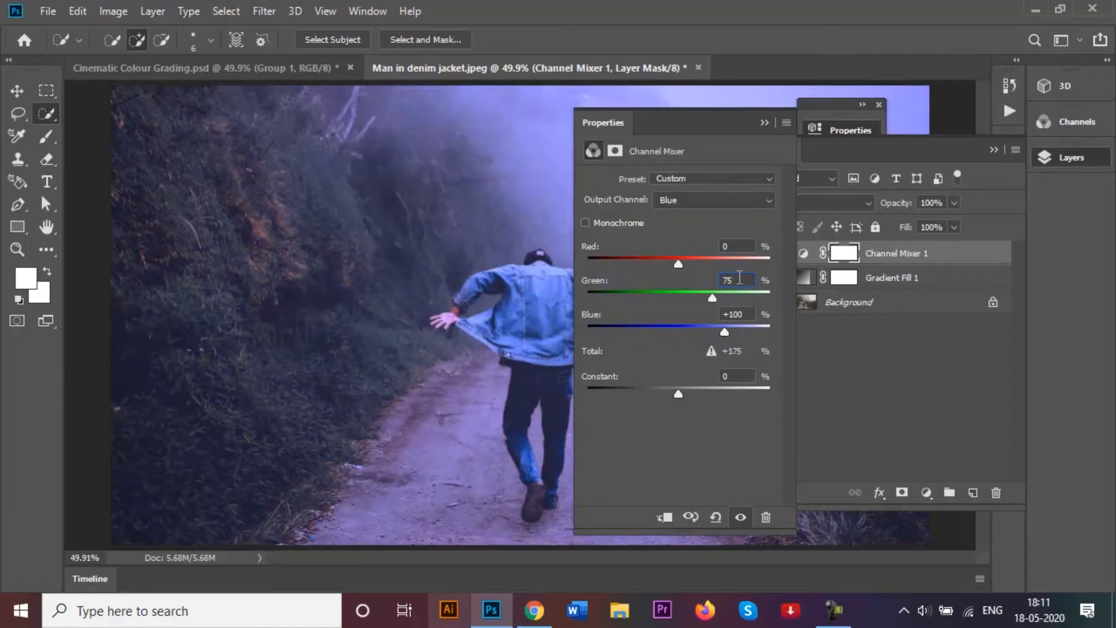
{"action": "left_click", "coordinate": [721, 313]}
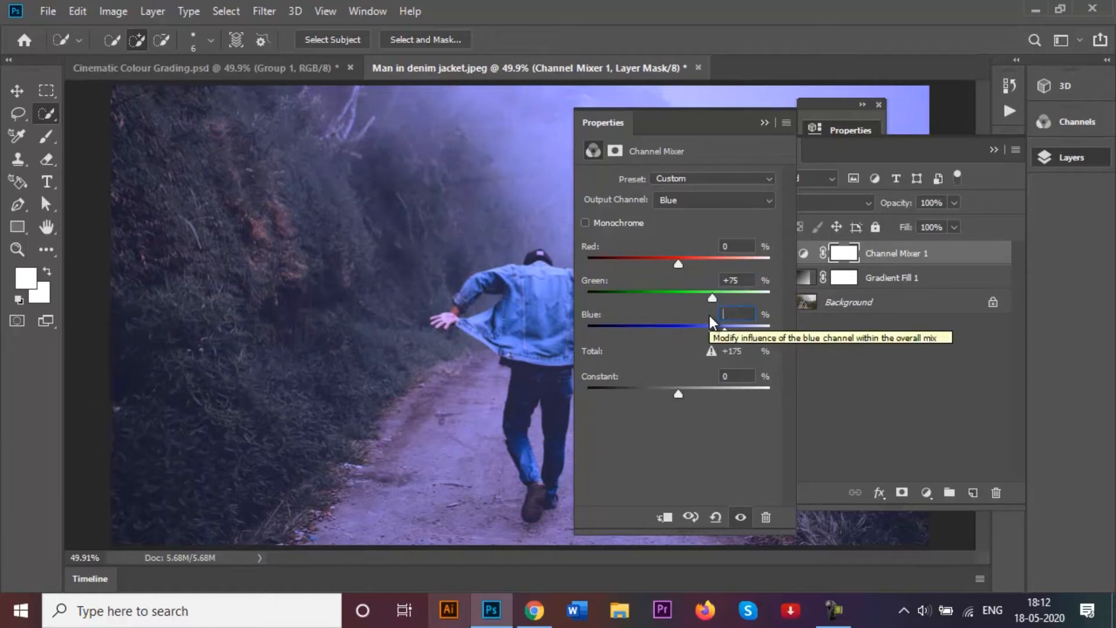
{"action": "type", "text": "25"}
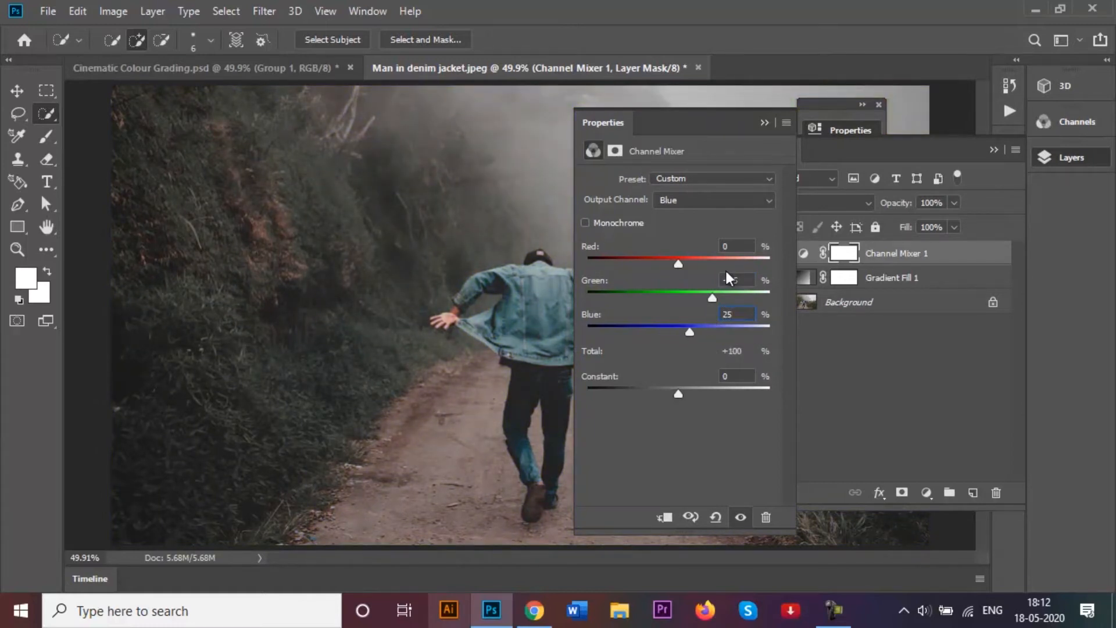
{"action": "left_click", "coordinate": [767, 123]}
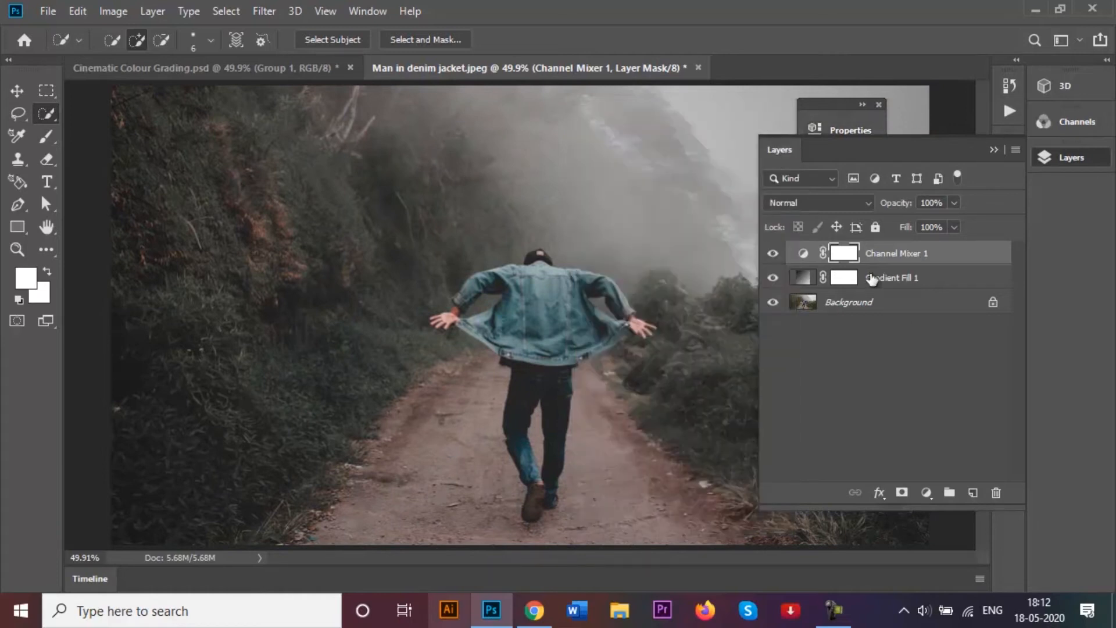
{"action": "left_click", "coordinate": [878, 104]}
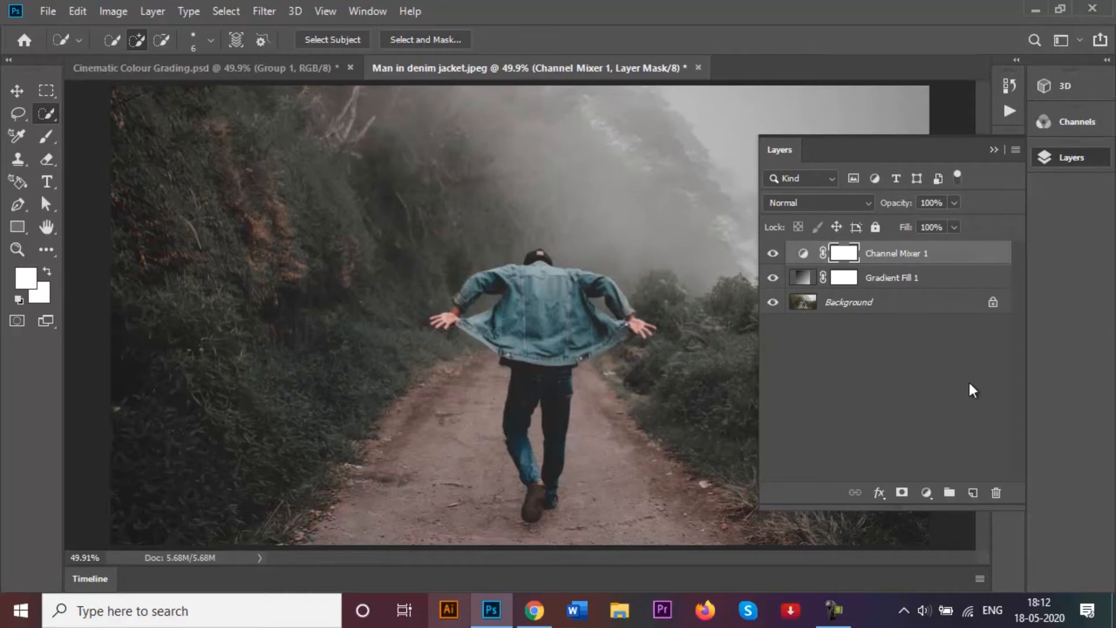
- Add a Selective Color adjustment layer and set its Reds to Cyan -30%, Magenta -10% and Yellow 3%
{"action": "left_click", "coordinate": [928, 493]}
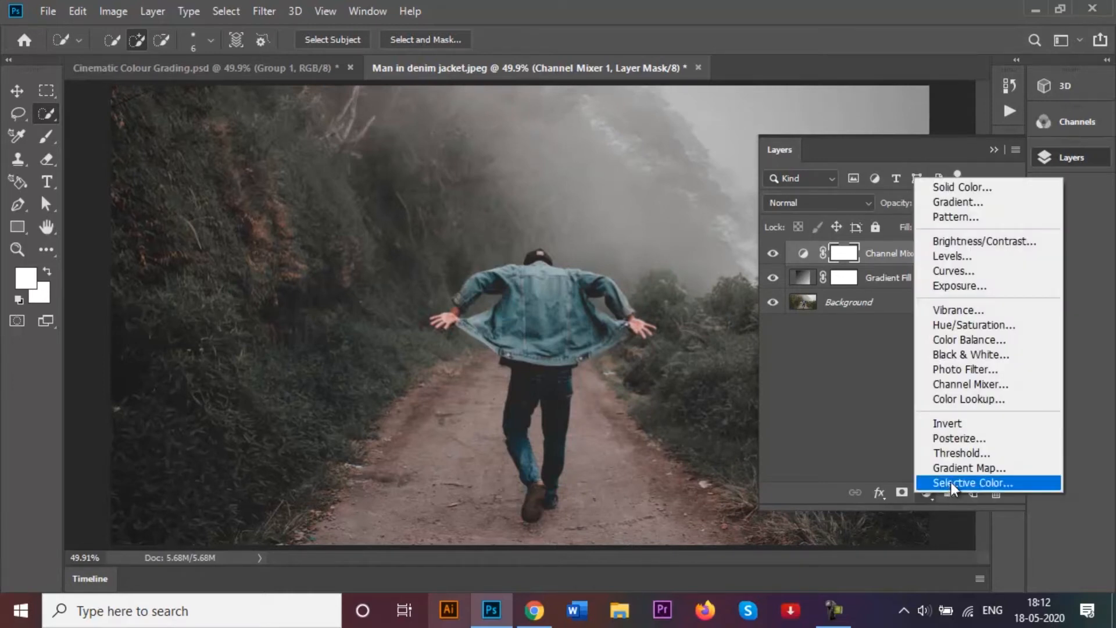
{"action": "left_click", "coordinate": [1021, 481]}
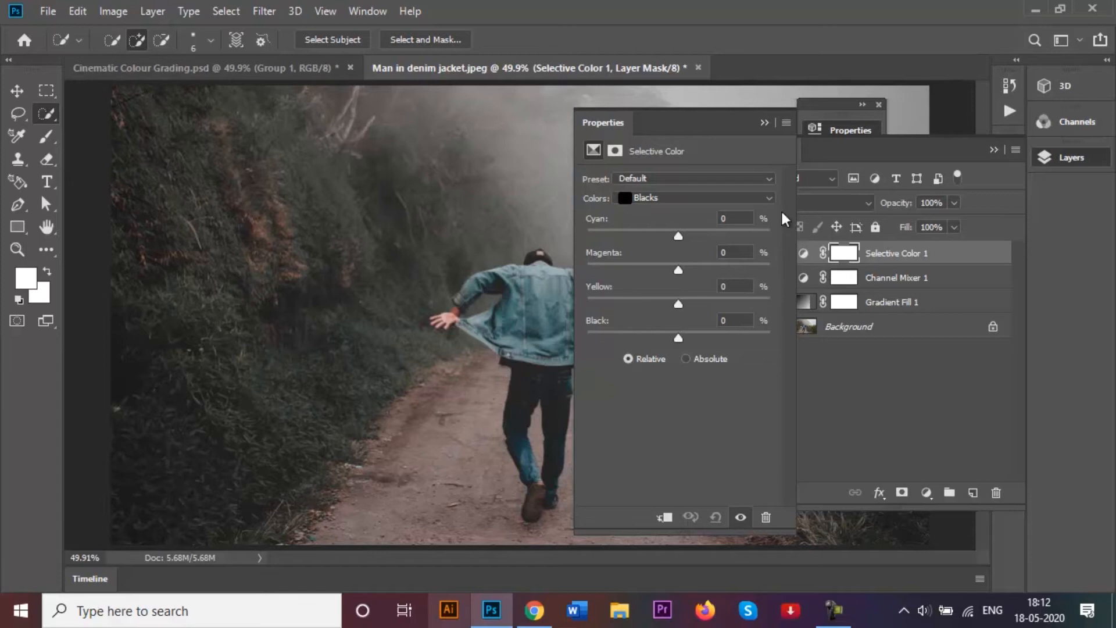
{"action": "left_click", "coordinate": [770, 197]}
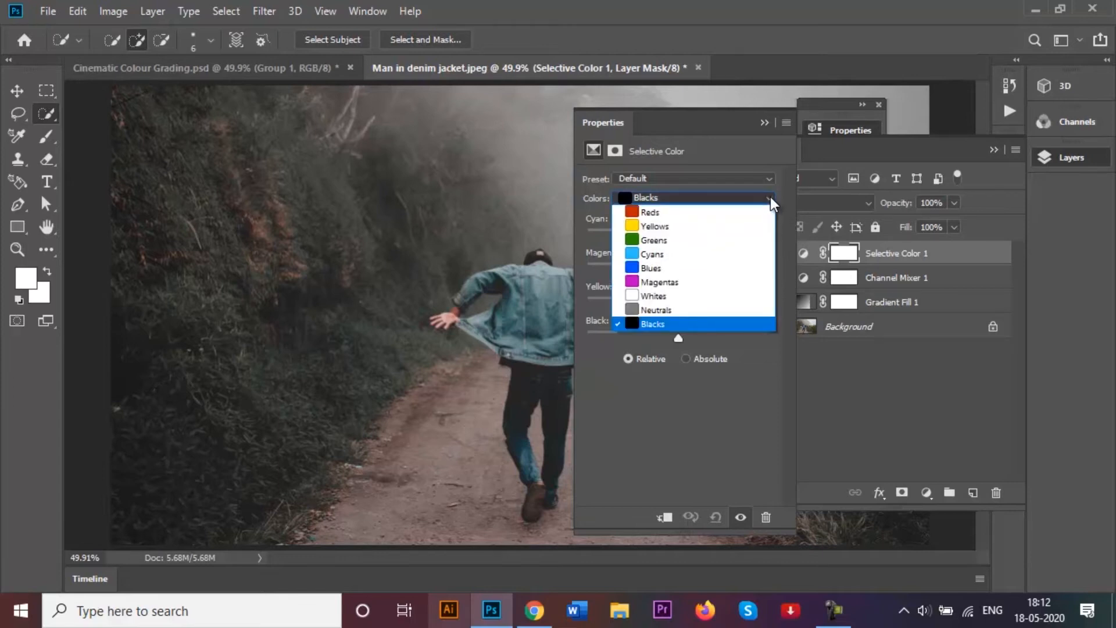
{"action": "left_click", "coordinate": [731, 213]}
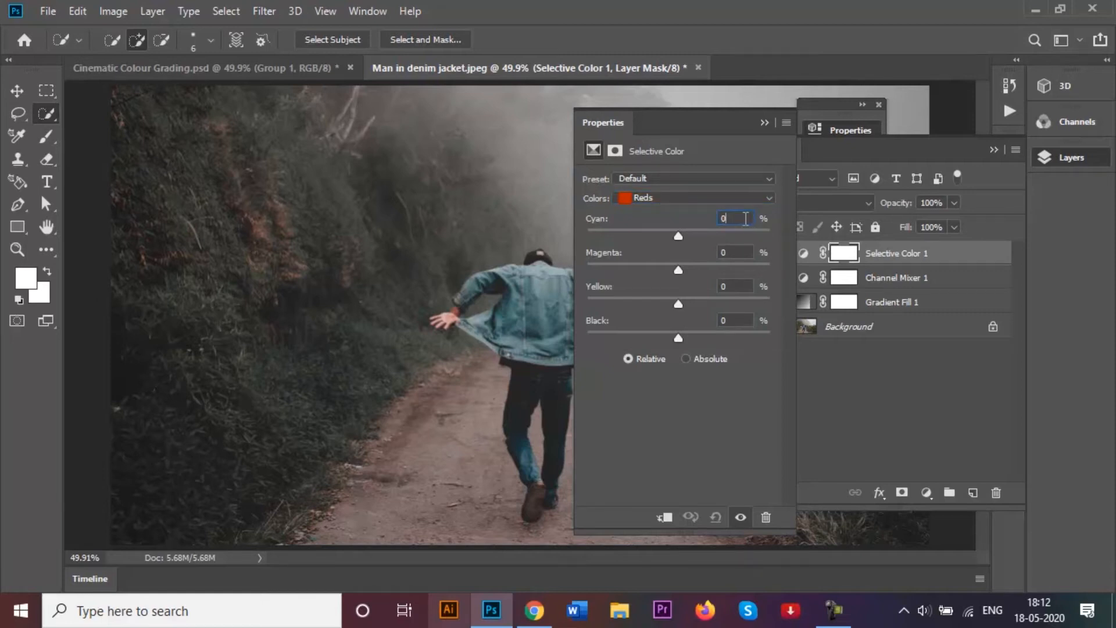
{"action": "type", "text": "-30"}
{"action": "left_click", "coordinate": [734, 252]}
{"action": "key", "text": "BackSpace"}
{"action": "type", "text": "-10"}
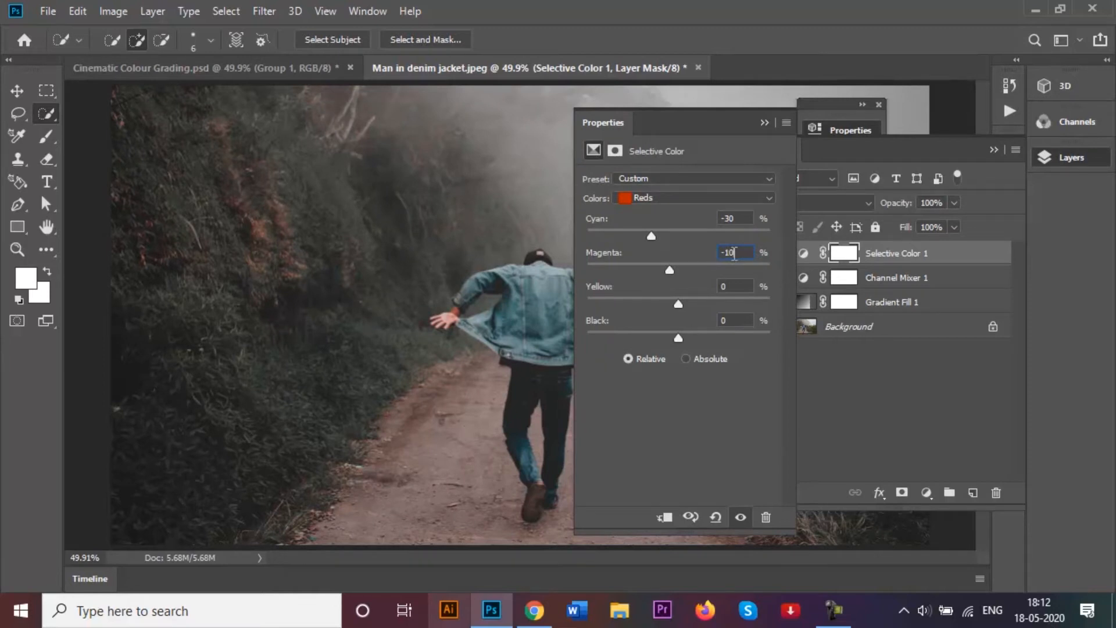
{"action": "left_click", "coordinate": [740, 285]}
{"action": "type", "text": "3"}
- Set Yellow to 5% for the Neutrals of the Selective Color adjustment
{"action": "left_click", "coordinate": [771, 199]}
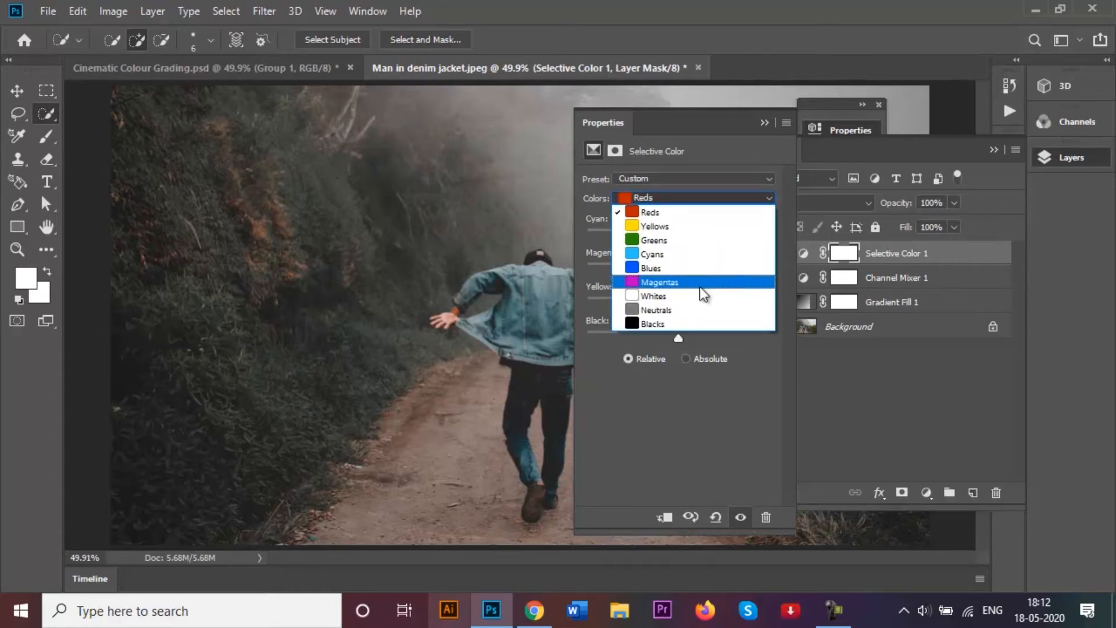
{"action": "left_click", "coordinate": [688, 317]}
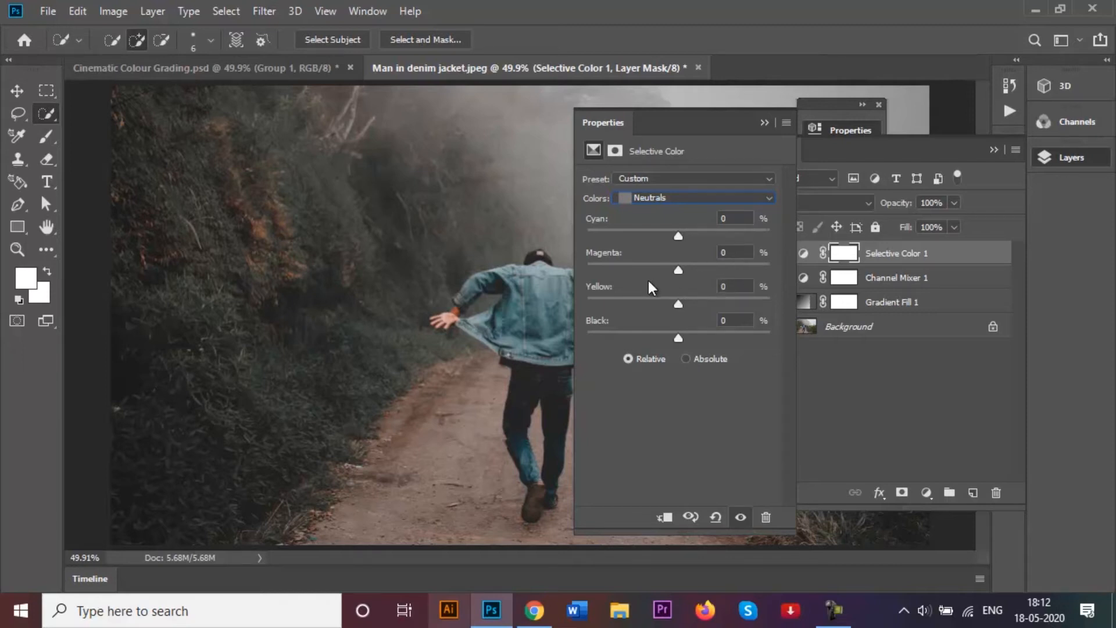
{"action": "left_click", "coordinate": [740, 288]}
{"action": "key", "text": "BackSpace"}
{"action": "type", "text": "5"}
- Set the Blacks of the Selective Color adjustment to Yellow -10% and Black 5%
{"action": "left_click", "coordinate": [766, 198]}
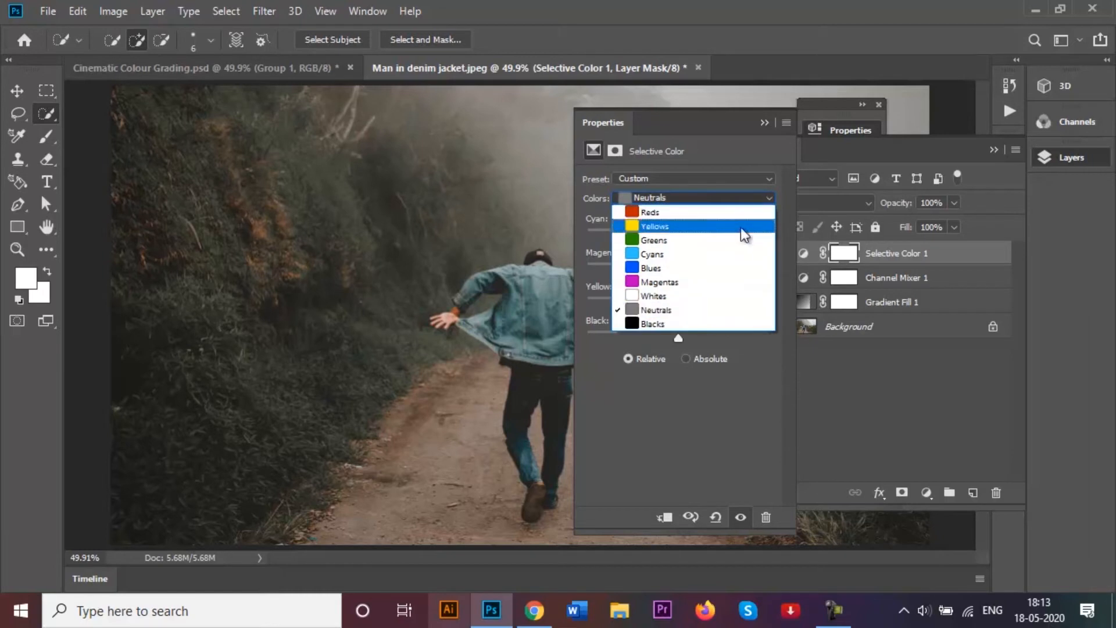
{"action": "left_click", "coordinate": [645, 324]}
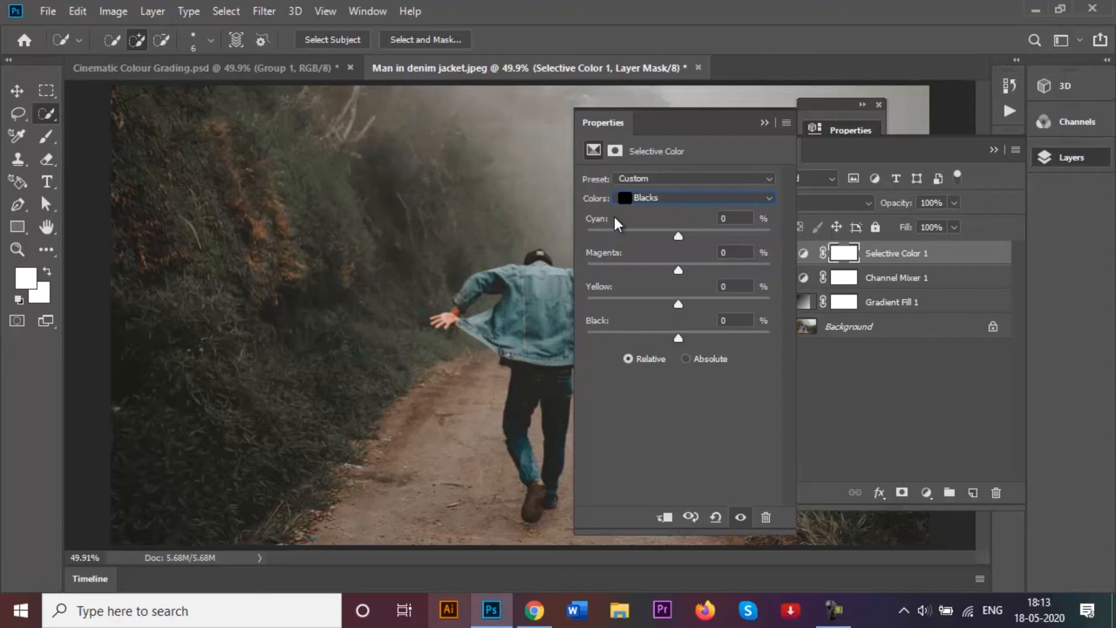
{"action": "left_click", "coordinate": [754, 285]}
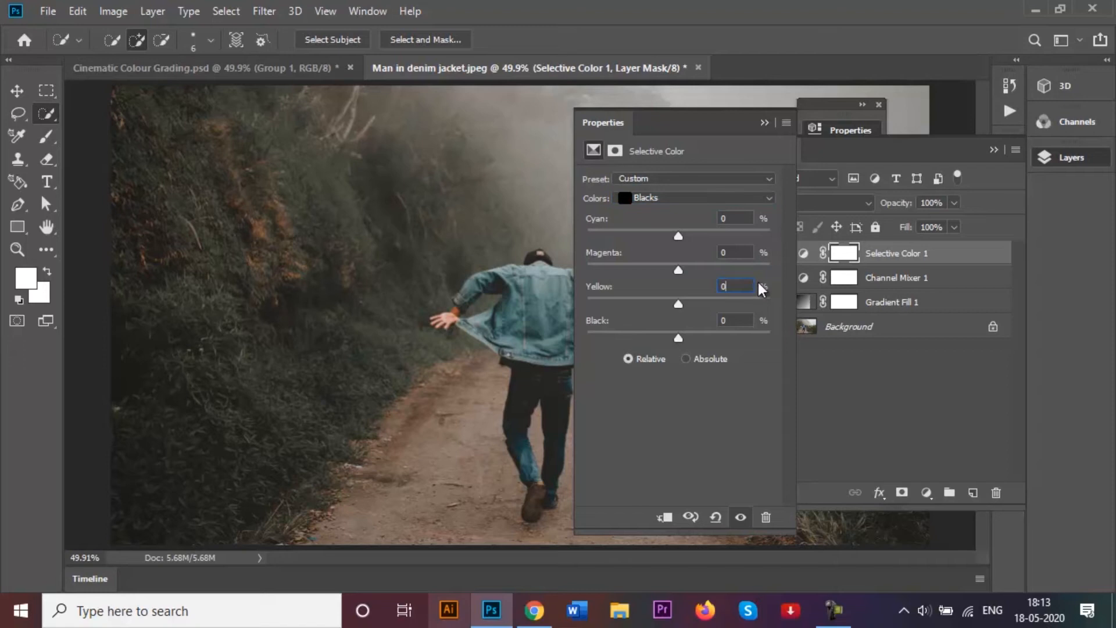
{"action": "type", "text": "-10"}
{"action": "left_click", "coordinate": [738, 321]}
{"action": "key", "text": "BackSpace"}
{"action": "type", "text": "5"}
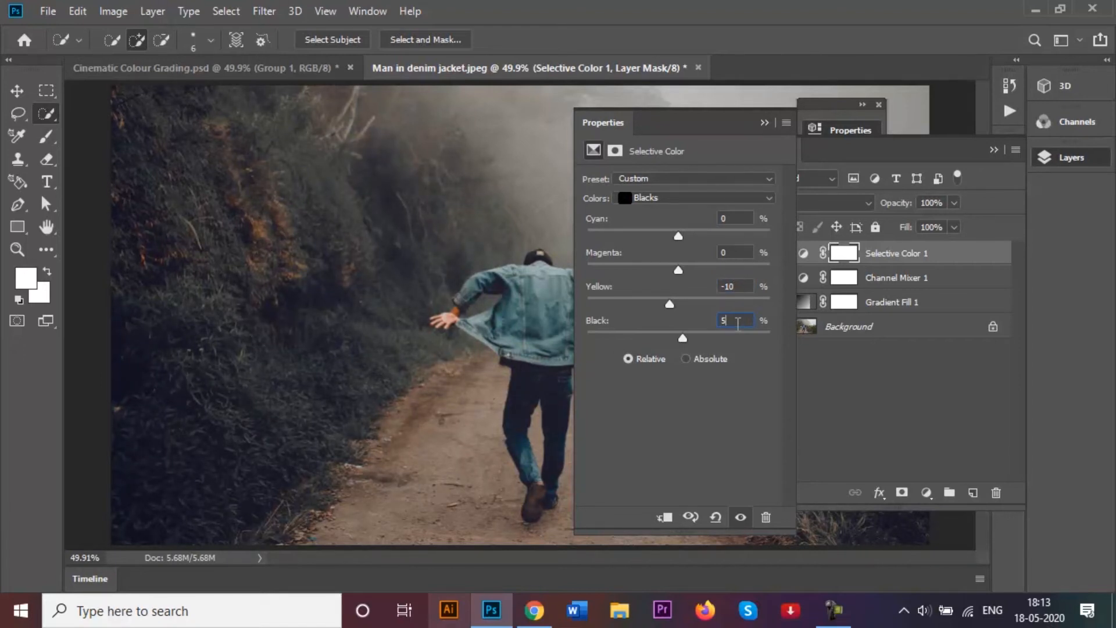
- Close the Selective Color properties and add a Color Balance adjustment layer with Midtones set to Cyan–Red -25 and Yellow–Blue 5
{"action": "left_click", "coordinate": [765, 123]}
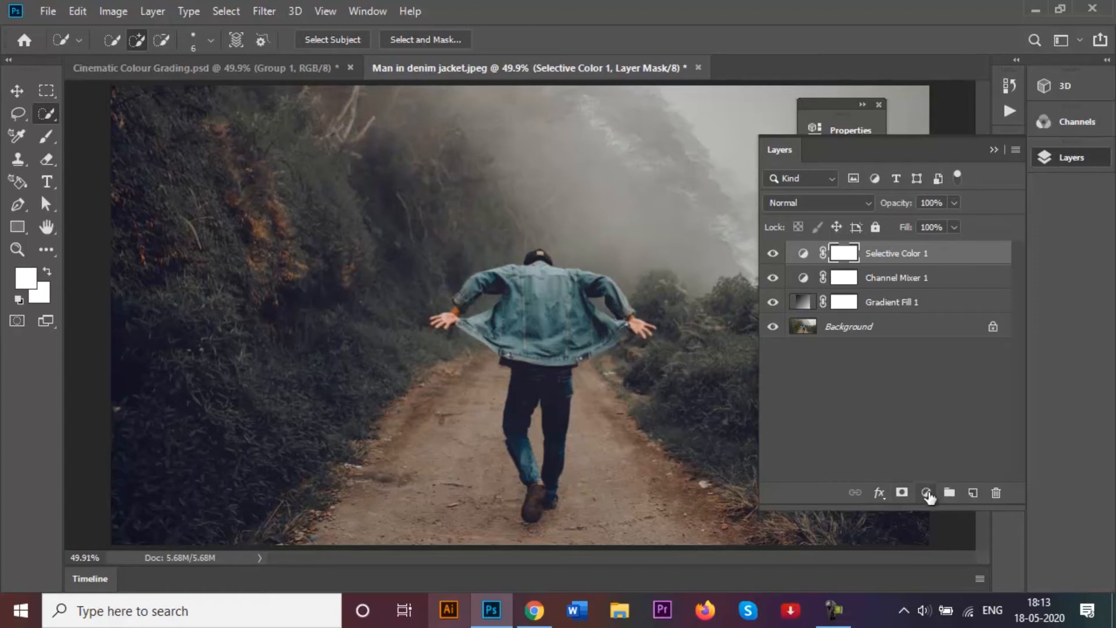
{"action": "left_click", "coordinate": [927, 493]}
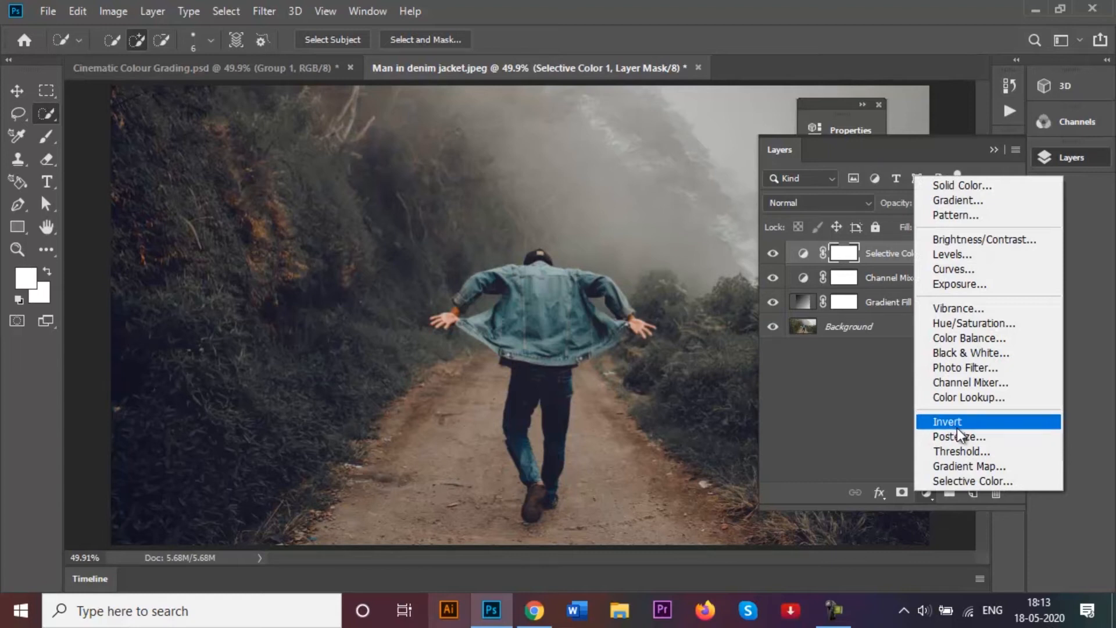
{"action": "left_click", "coordinate": [994, 342]}
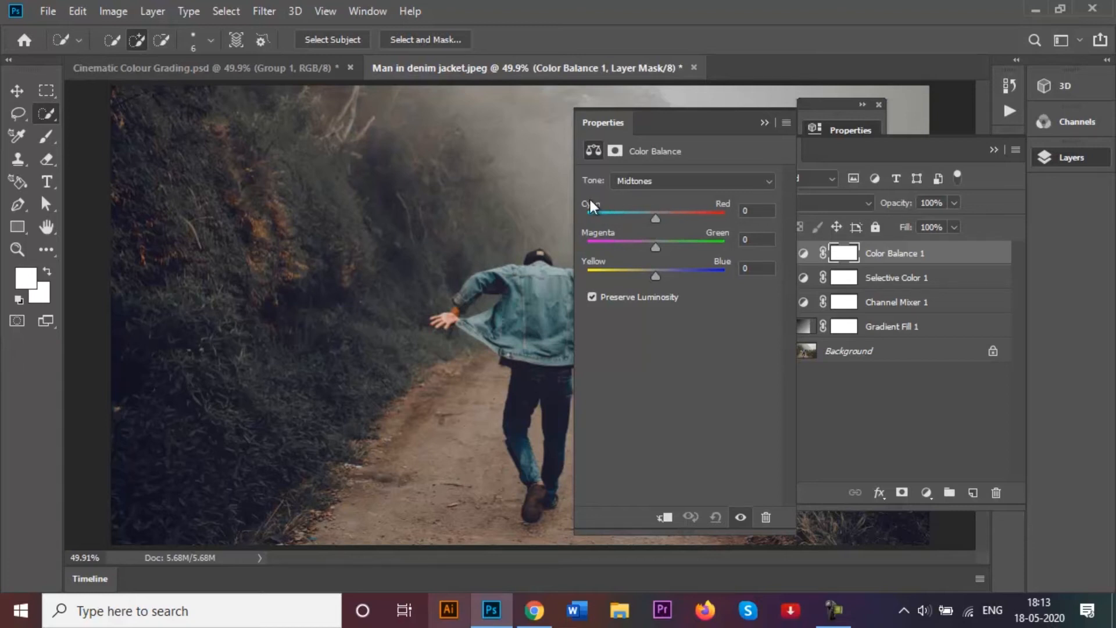
{"action": "left_click", "coordinate": [765, 212]}
{"action": "type", "text": "-25"}
{"action": "left_click", "coordinate": [759, 269]}
{"action": "type", "text": "5"}
- Set Yellow–Blue to +10 for the Shadows of the Color Balance adjustment
{"action": "left_click", "coordinate": [769, 181]}
{"action": "left_click", "coordinate": [687, 197]}
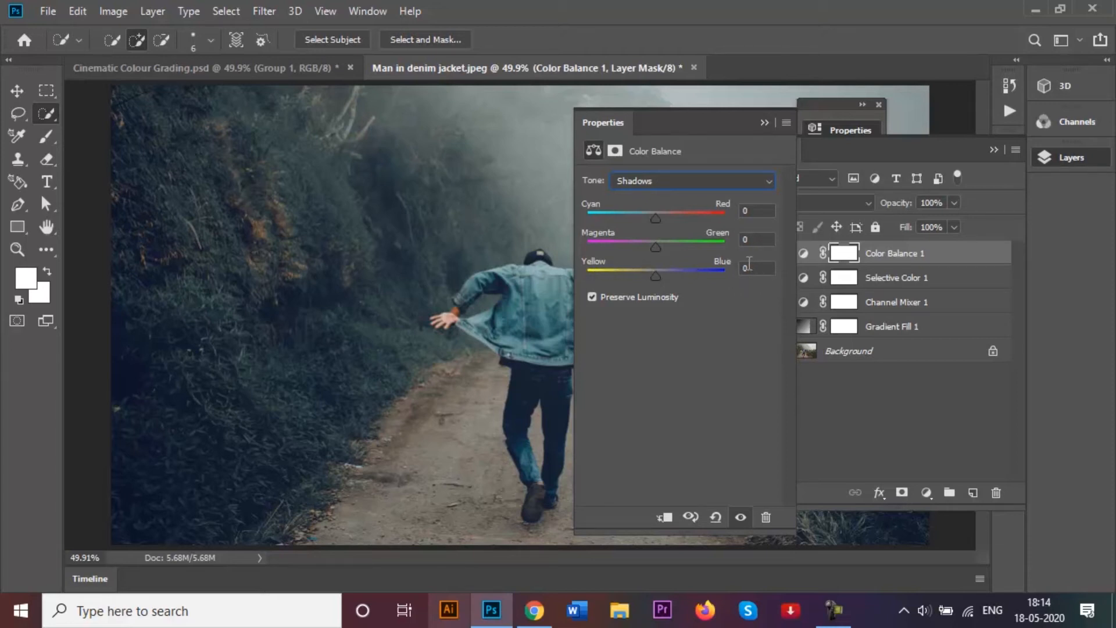
{"action": "type", "text": "1"}
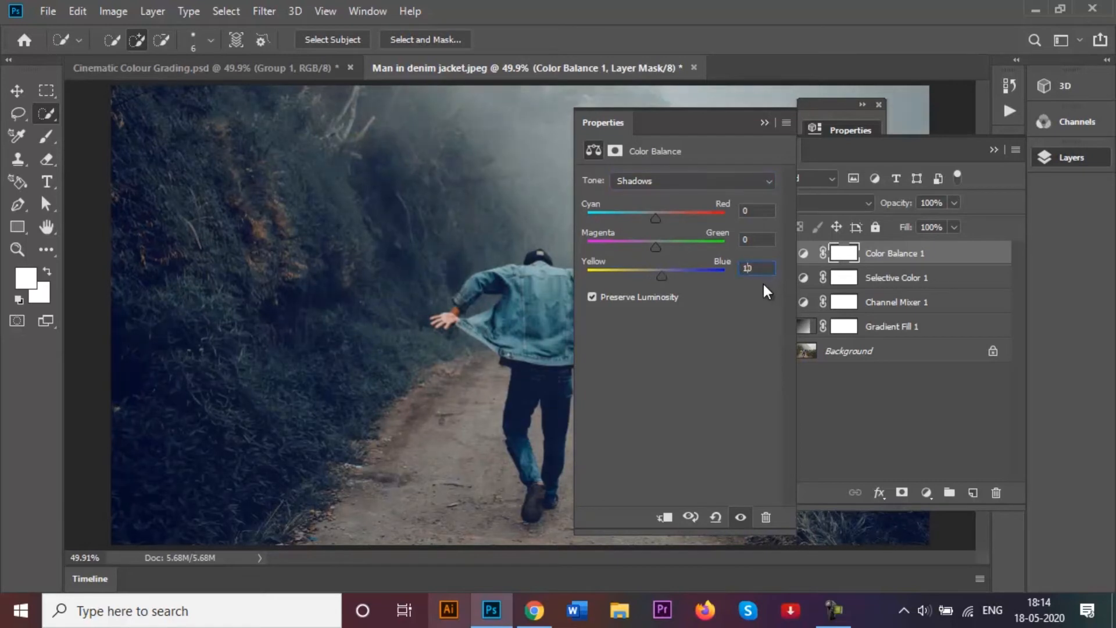
- Set the Color Balance Highlights to Cyan–Red -5 and Yellow–Blue -10, and close the adjustment's properties
{"action": "left_click", "coordinate": [770, 180]}
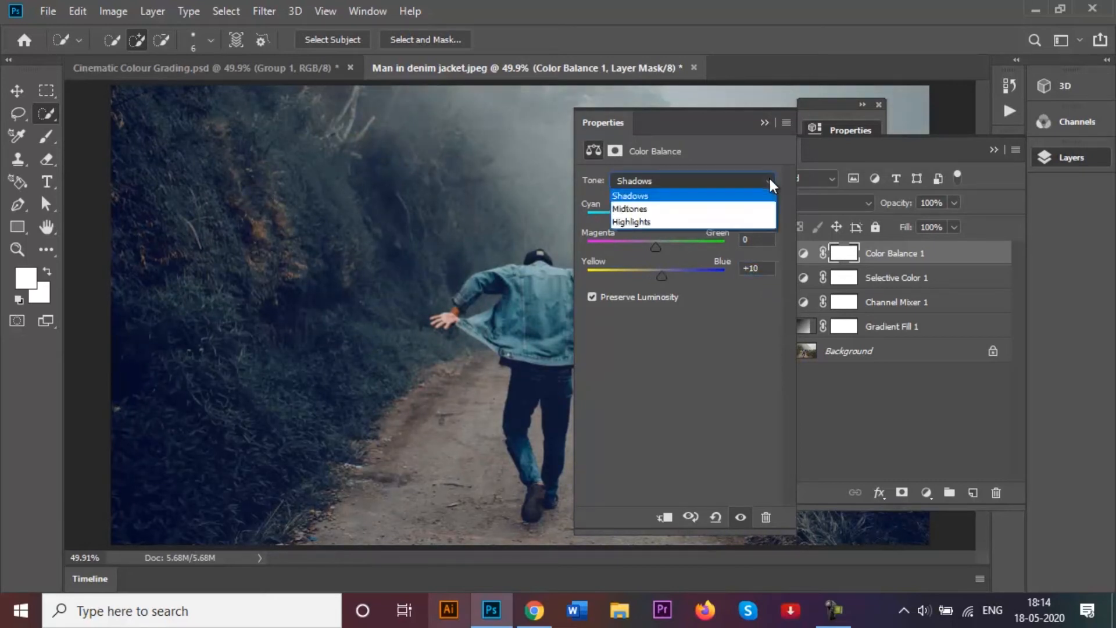
{"action": "left_click", "coordinate": [703, 219]}
{"action": "left_click", "coordinate": [766, 211]}
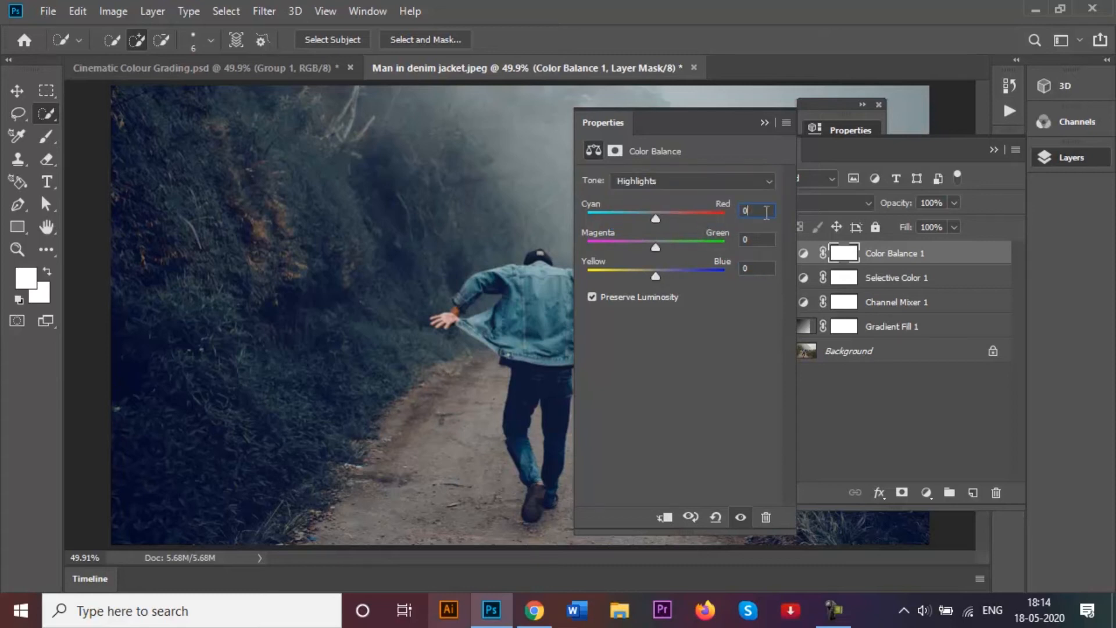
{"action": "key", "text": "BackSpace"}
{"action": "type", "text": "-5"}
{"action": "type", "text": "-10"}
{"action": "left_click", "coordinate": [764, 123]}
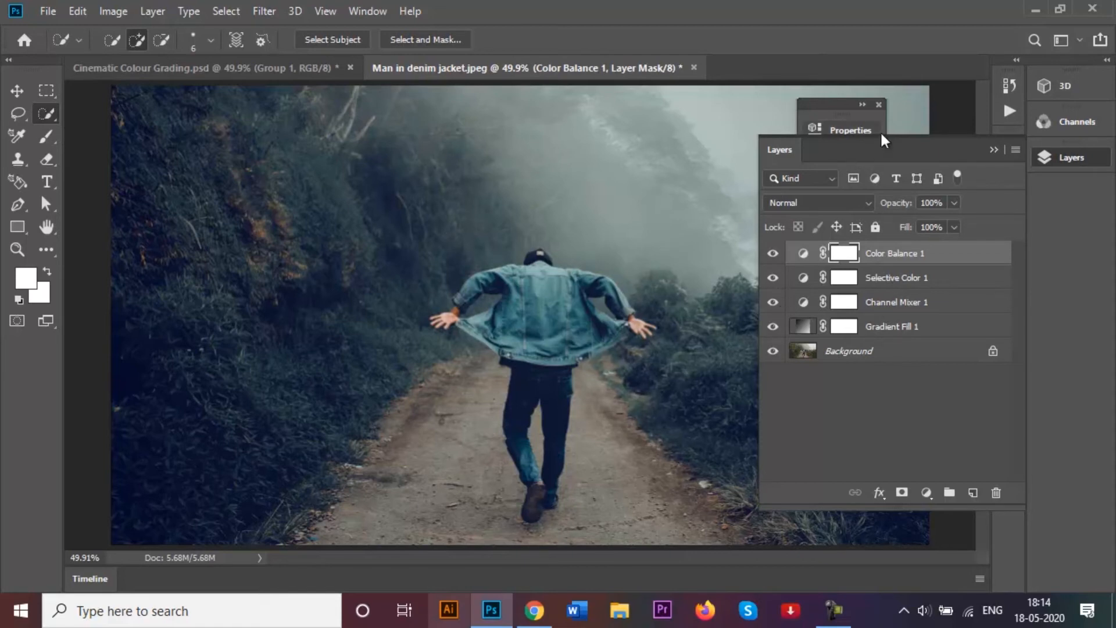
{"action": "left_click", "coordinate": [880, 104]}
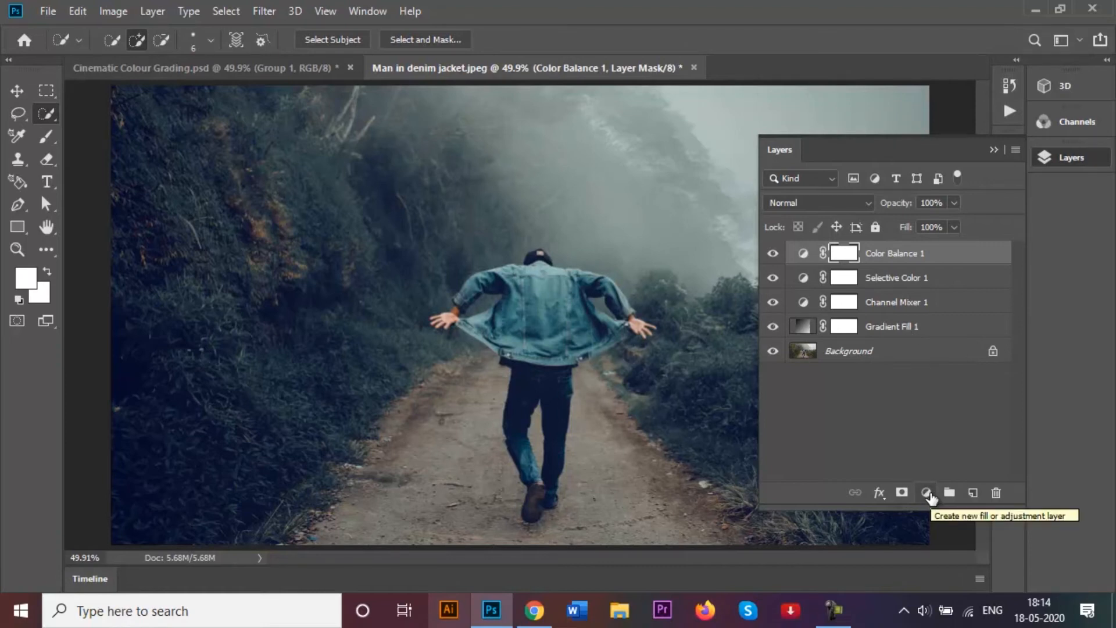
- Add a Curves adjustment layer and place a point on the RGB curve at about Input 101, Output 91
{"action": "left_click", "coordinate": [928, 494]}
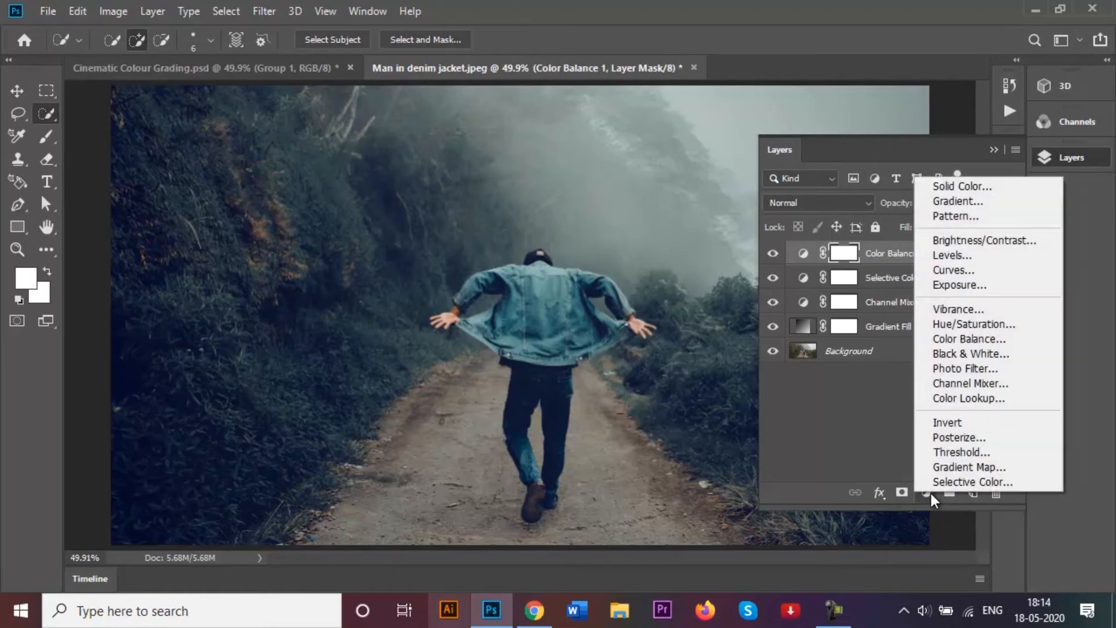
{"action": "left_click", "coordinate": [1007, 268]}
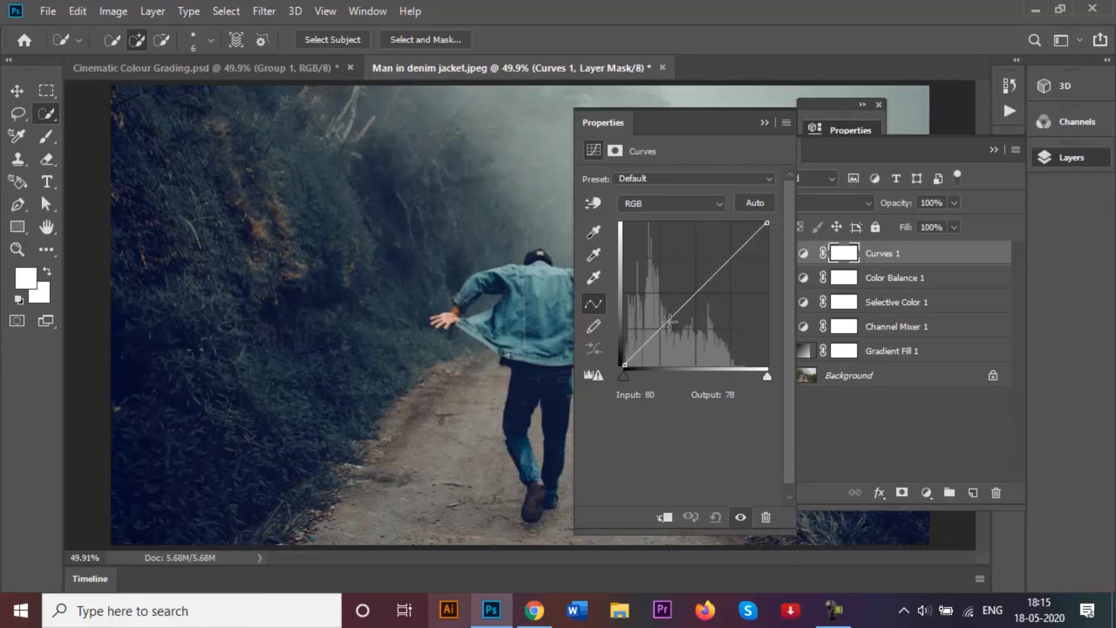
{"action": "left_click_drag", "start_coordinate": [678, 309], "coordinate": [681, 314]}
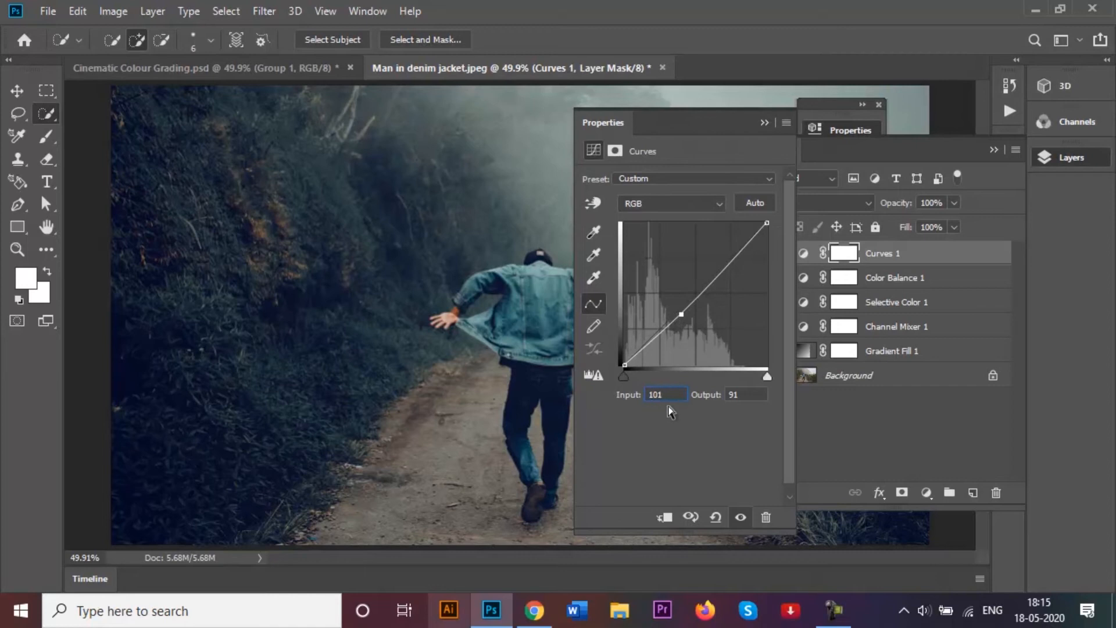
- Set the curve point to Input 156 and Output 166, and close the Curves properties
{"action": "key", "text": "BackSpace"}
{"action": "key", "text": "BackSpace"}
{"action": "key", "text": "BackSpace"}
{"action": "type", "text": "1"}
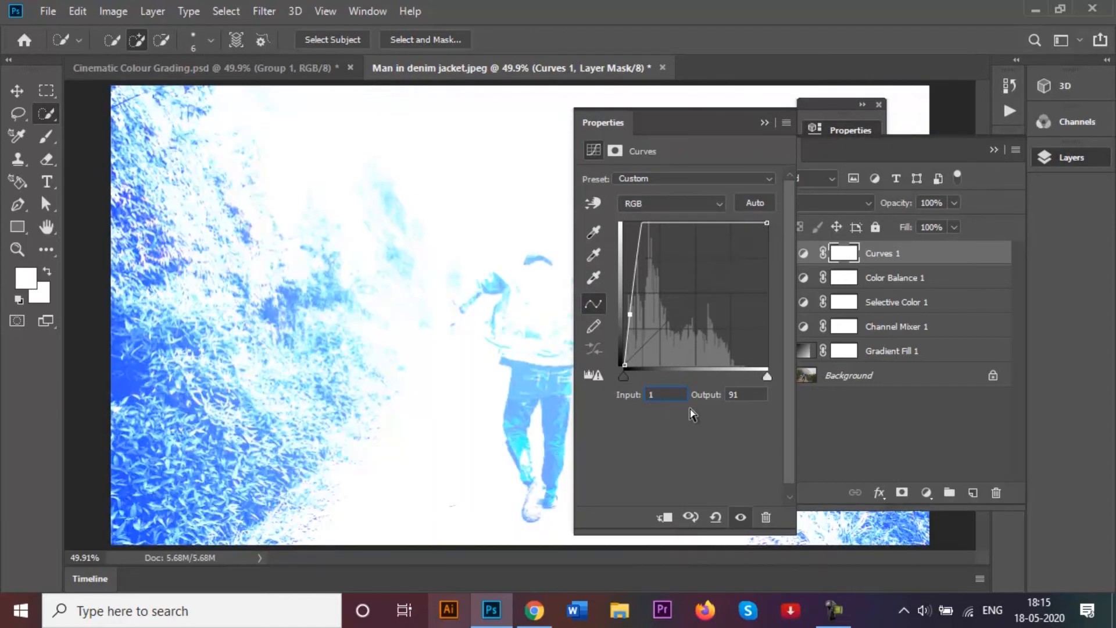
{"action": "type", "text": "56"}
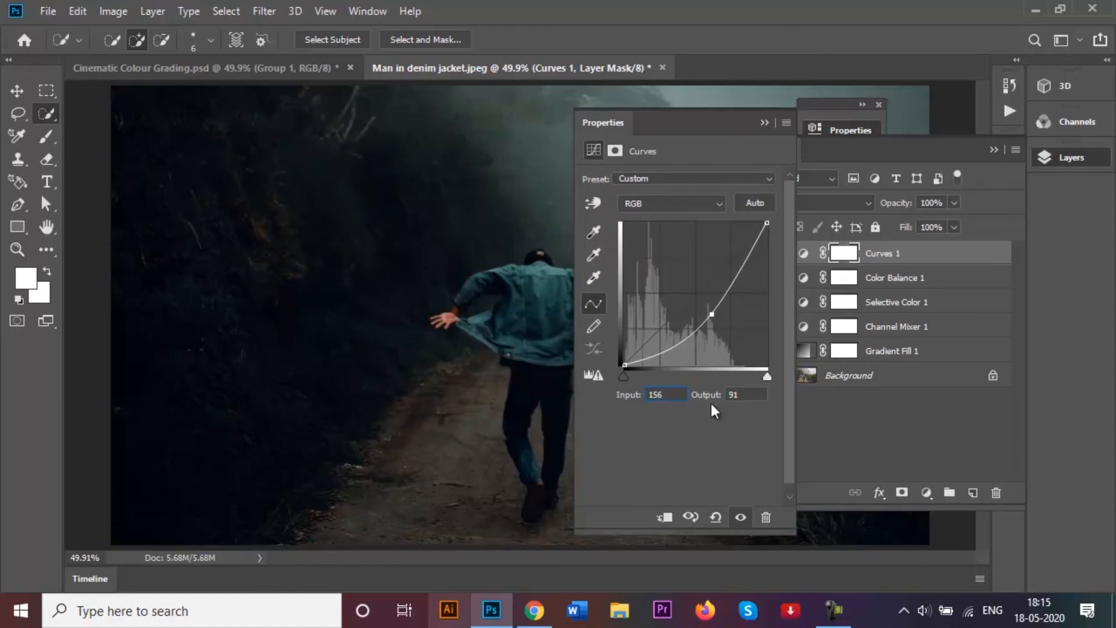
{"action": "left_click", "coordinate": [750, 395]}
{"action": "key", "text": "BackSpace"}
{"action": "key", "text": "BackSpace"}
{"action": "type", "text": "166"}
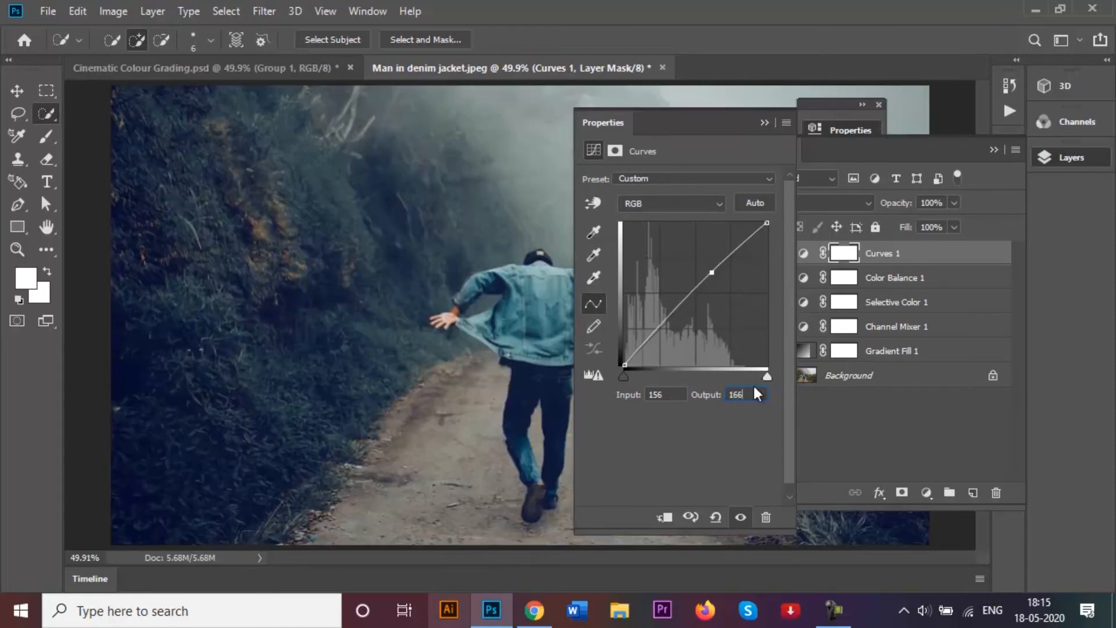
{"action": "left_click", "coordinate": [764, 122]}
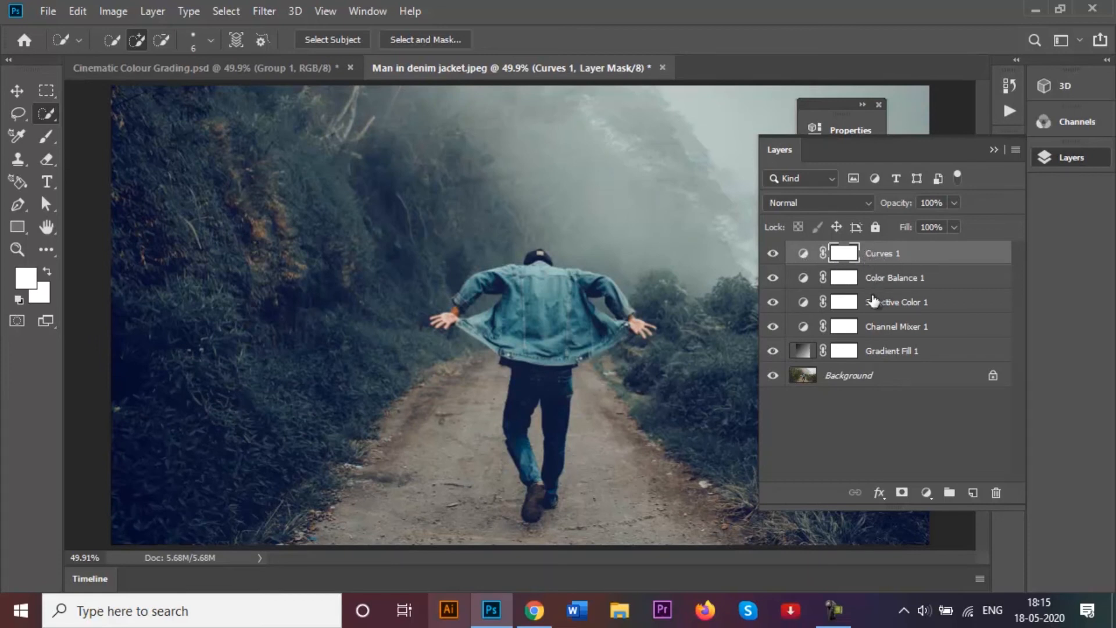
- Group the gradient fill and all adjustment layers above the Background, and put away the open Layers and Properties panels
{"action": "left_click", "coordinate": [920, 358], "text": "shift"}
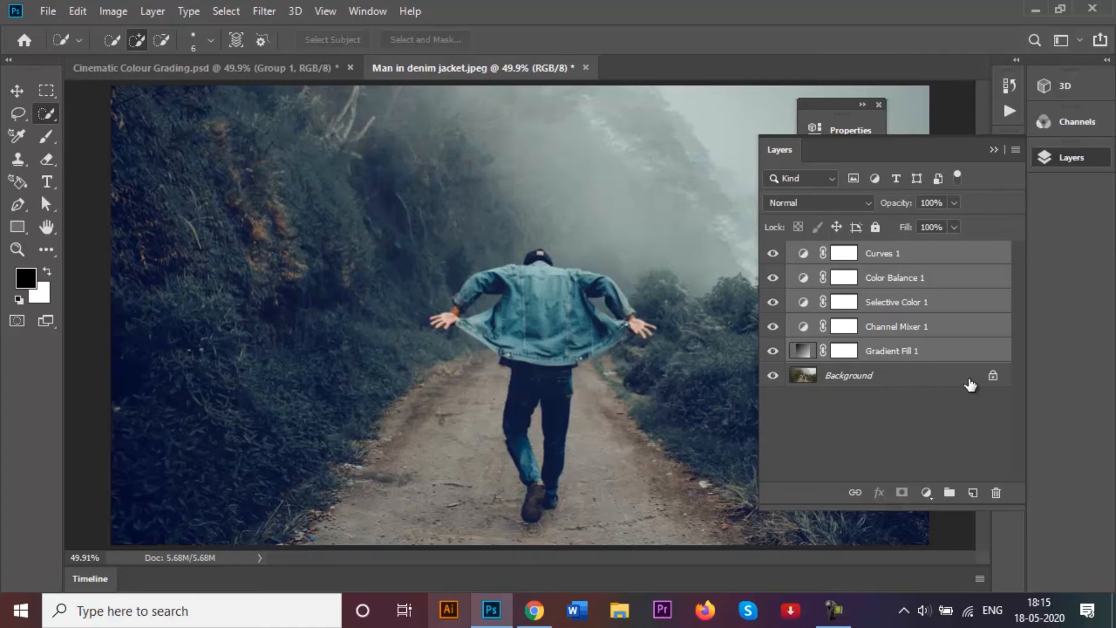
{"action": "key", "text": "ctrl+g"}
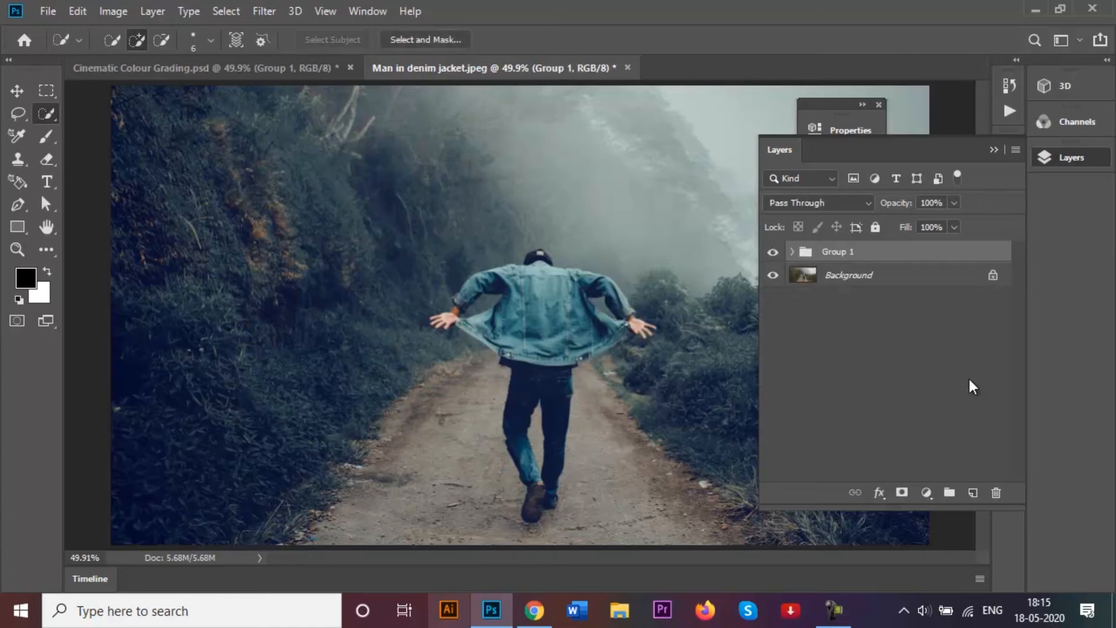
{"action": "left_click", "coordinate": [995, 150]}
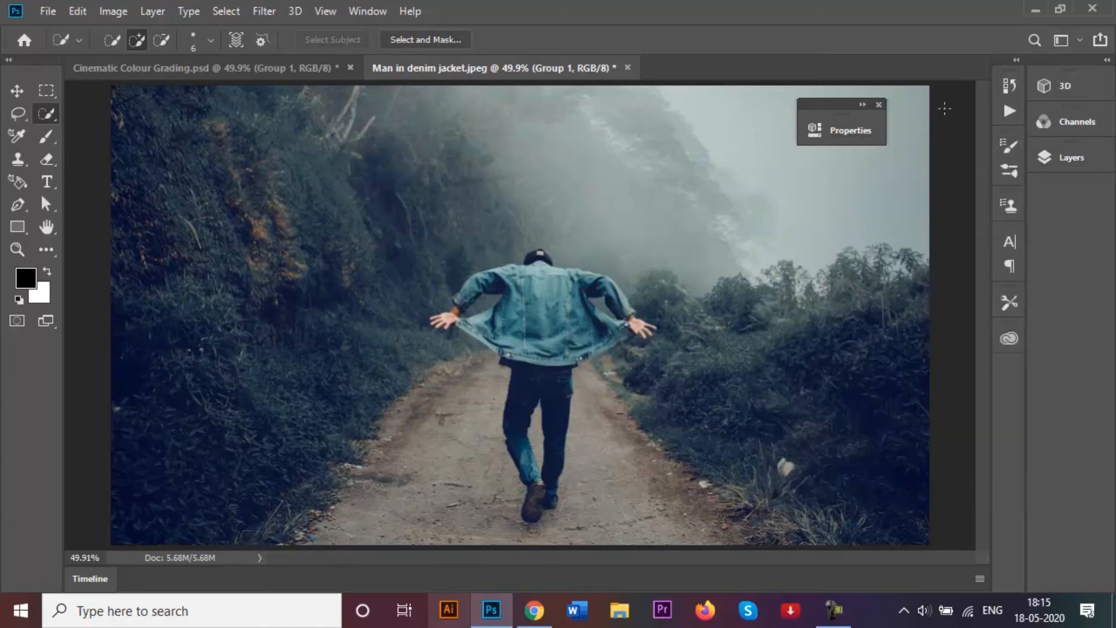
{"action": "left_click", "coordinate": [848, 123]}
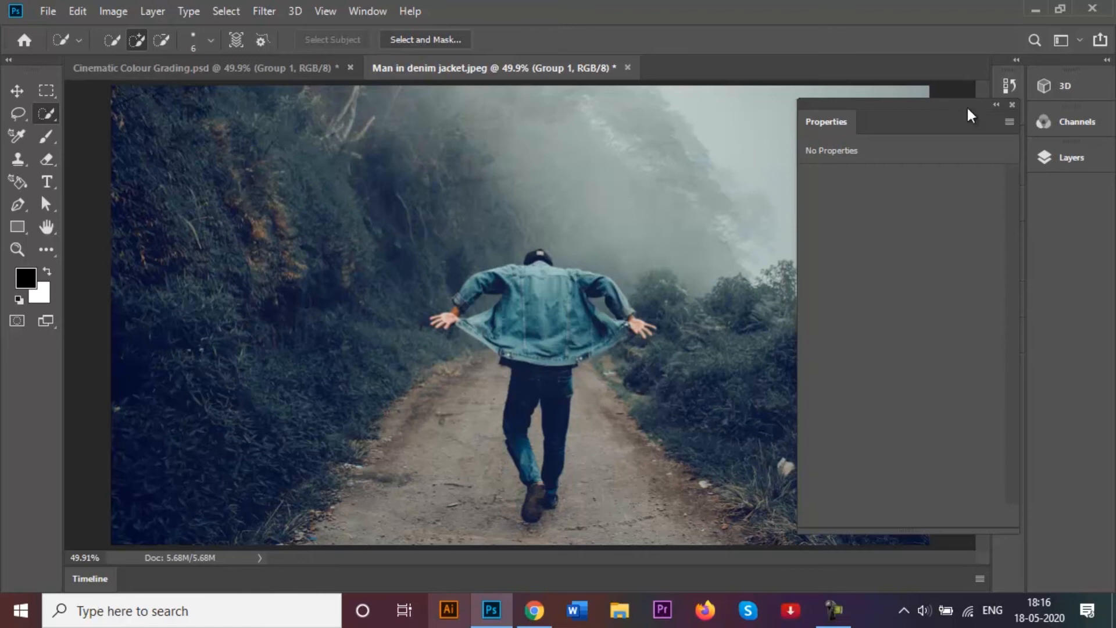
{"action": "left_click", "coordinate": [1011, 106]}
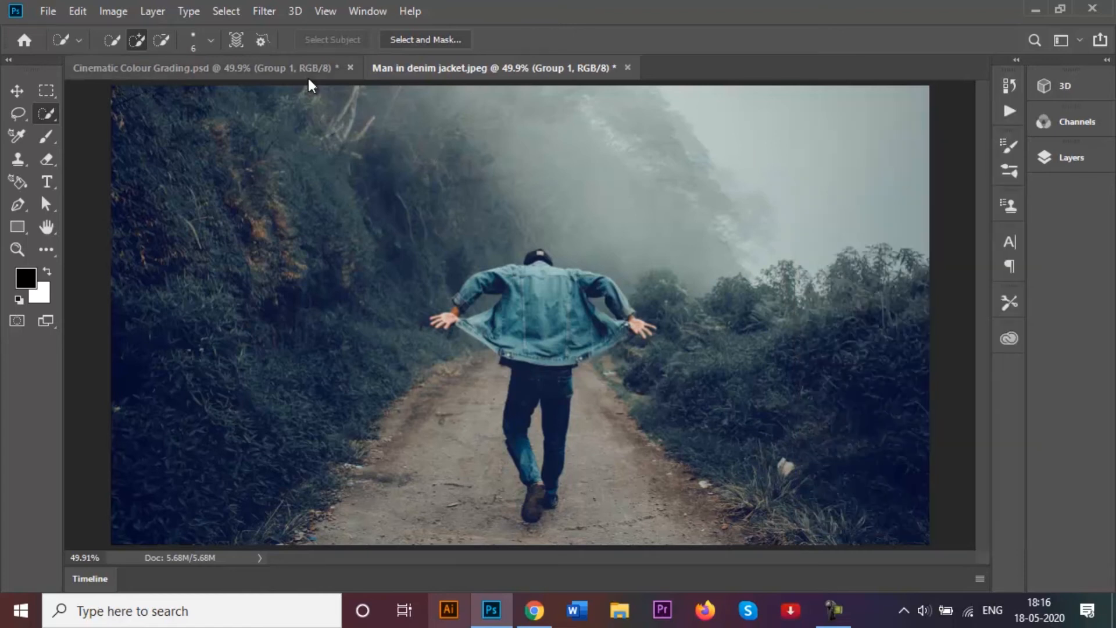
- Compare the graded photo with the Cinematic Colour Grading.psd document and return to the photo
{"action": "left_click", "coordinate": [289, 71]}
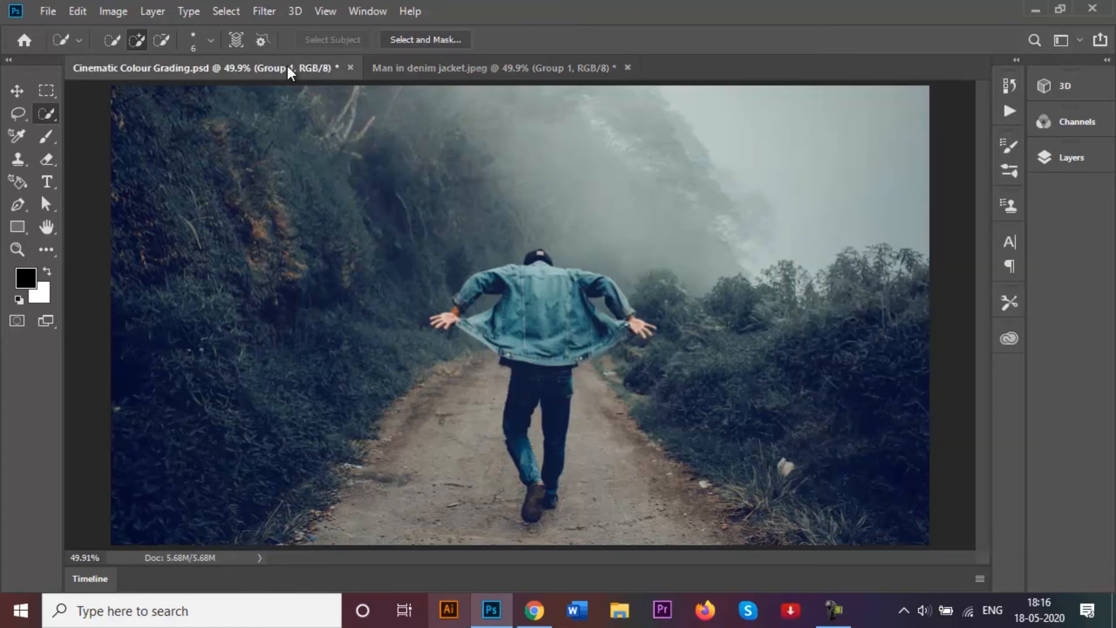
{"action": "left_click", "coordinate": [491, 70]}
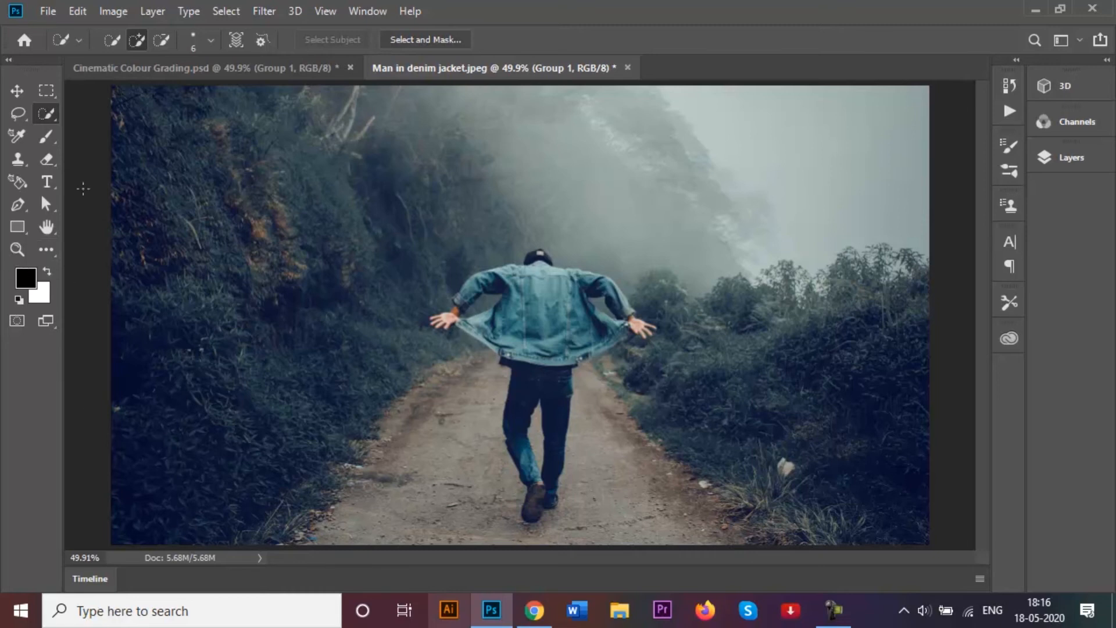
- Start saving the photo under a new name in Desktop > Graphic Designing Course > Adobe Photoshop > Practise
{"action": "left_click", "coordinate": [51, 13]}
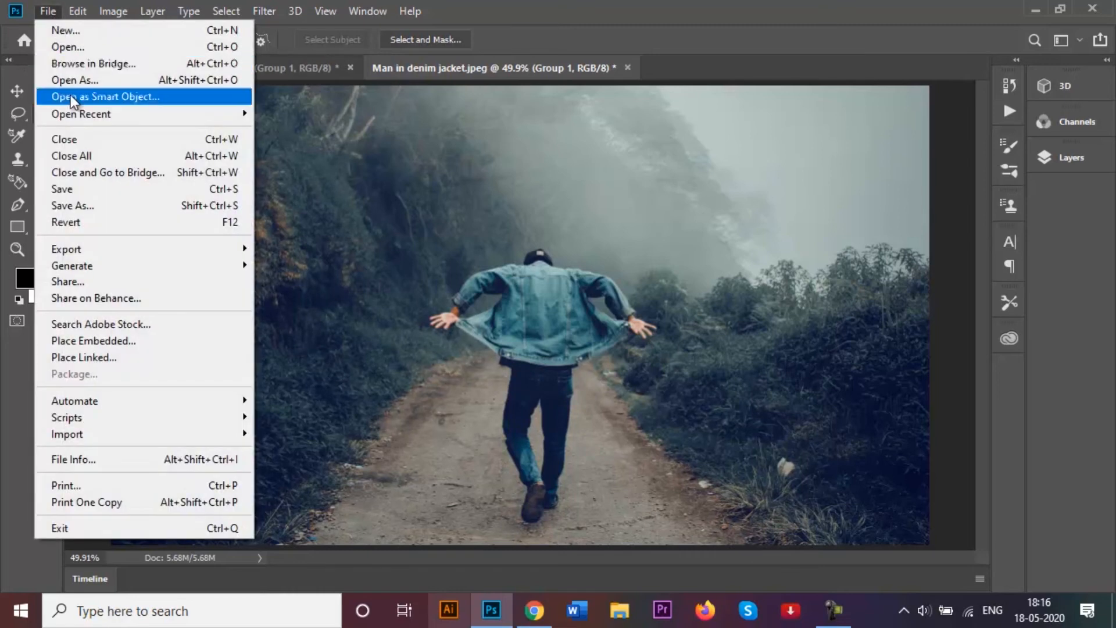
{"action": "left_click", "coordinate": [103, 204]}
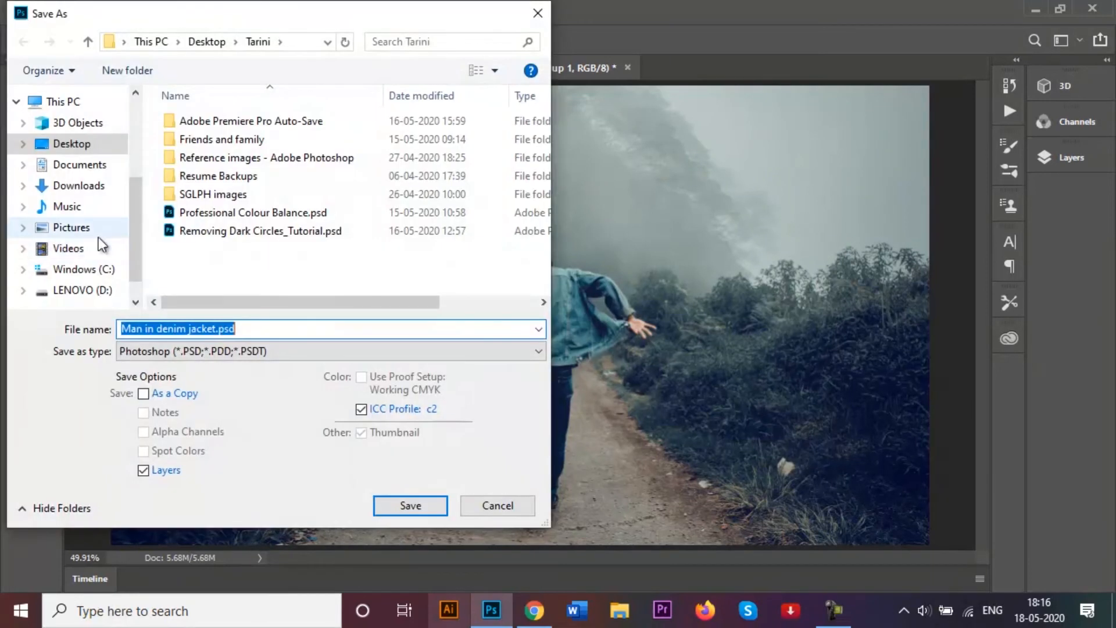
{"action": "left_click", "coordinate": [87, 146]}
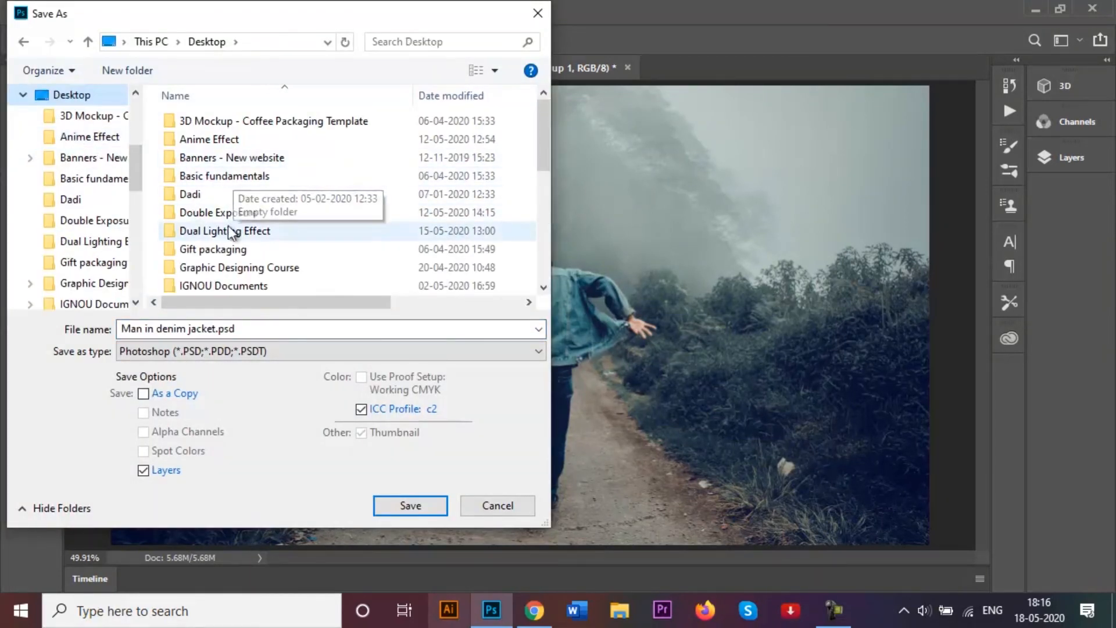
{"action": "double_click", "coordinate": [232, 269]}
{"action": "left_click", "coordinate": [243, 139]}
{"action": "double_click", "coordinate": [243, 139]}
{"action": "left_click", "coordinate": [204, 158]}
{"action": "double_click", "coordinate": [204, 158]}
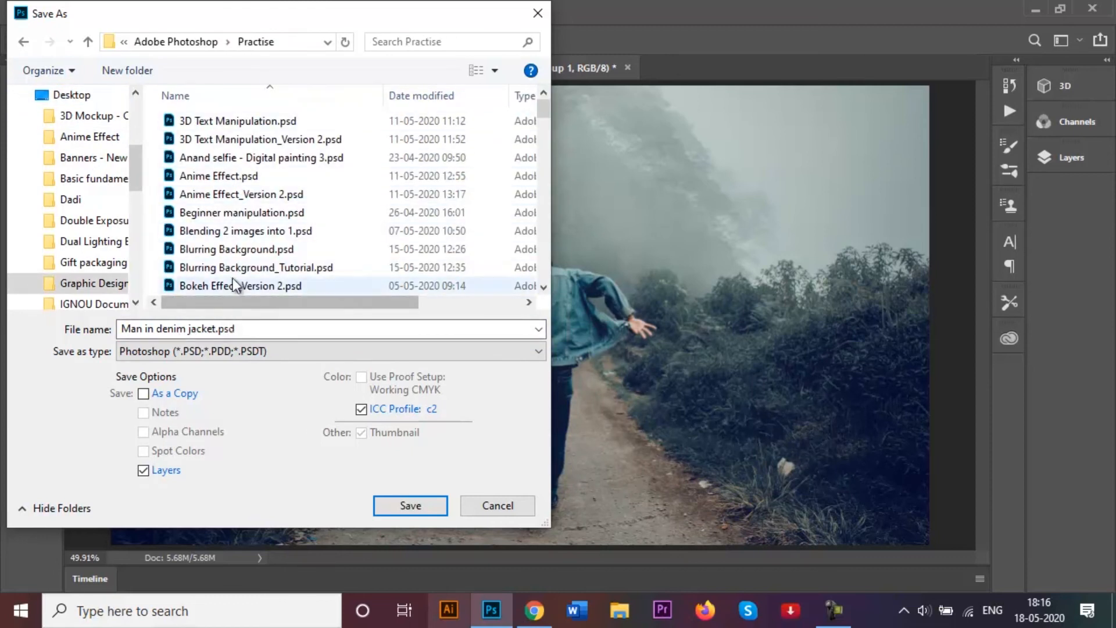
- Name the file Cinematic Colour Grading_Tutorial and save it in Photoshop format with its layers
{"action": "triple_click", "coordinate": [276, 328]}
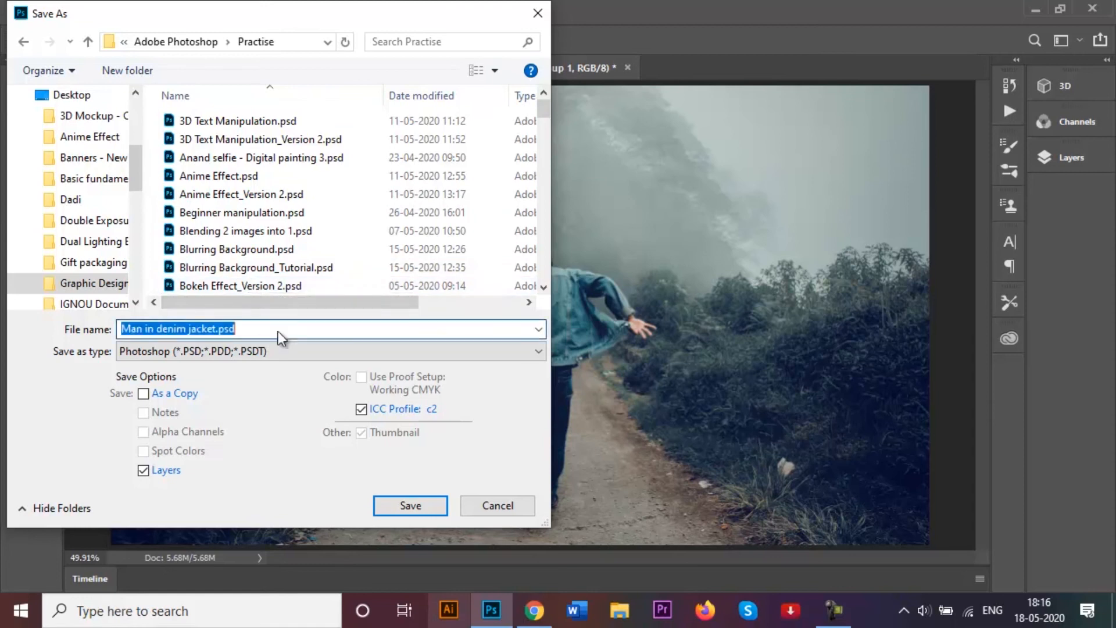
{"action": "key", "text": "BackSpace"}
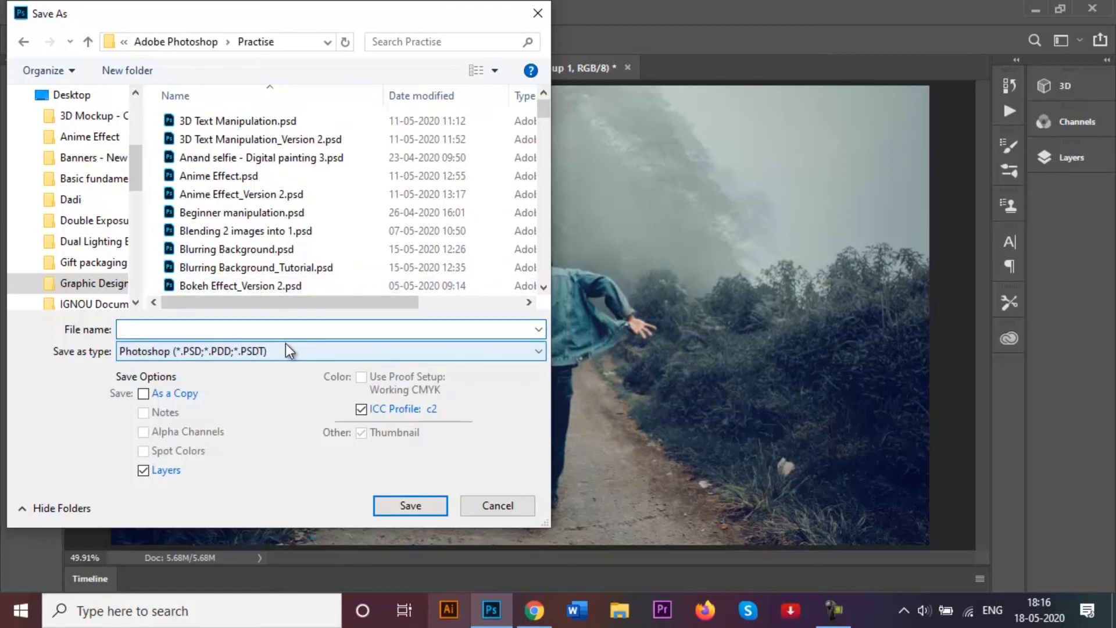
{"action": "type", "text": "Cinemat"}
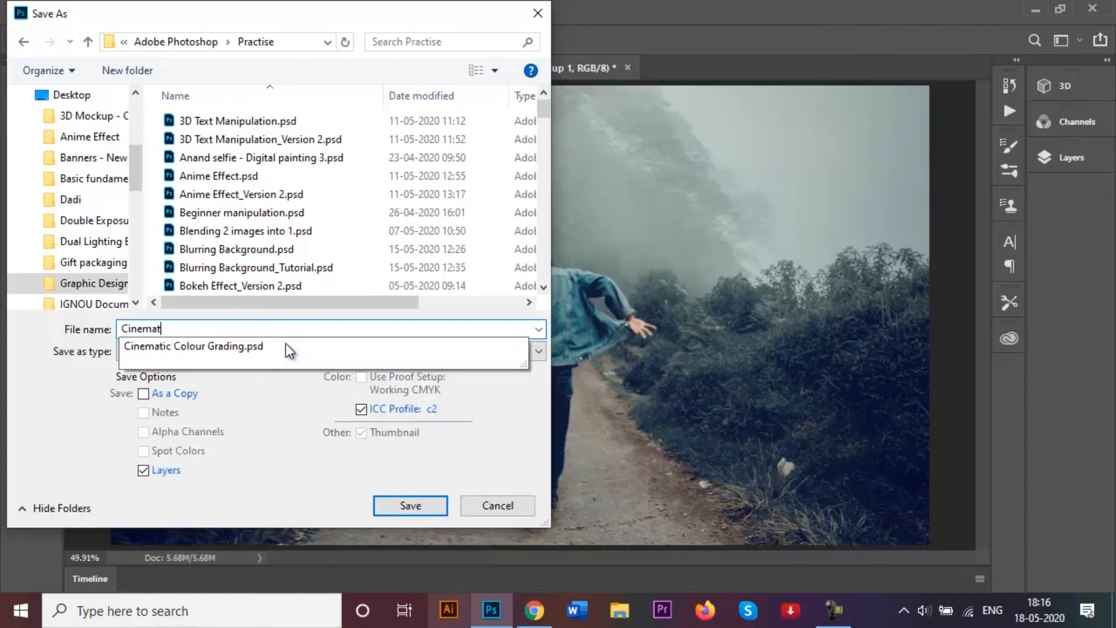
{"action": "type", "text": "ic Colour Grading_"}
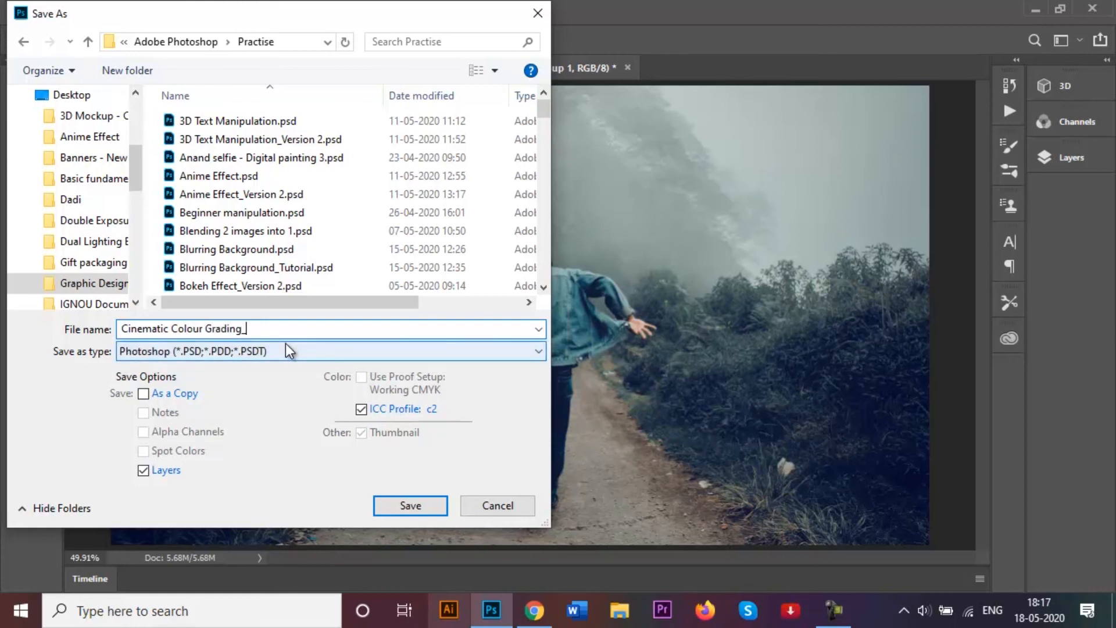
{"action": "type", "text": "Tutorial"}
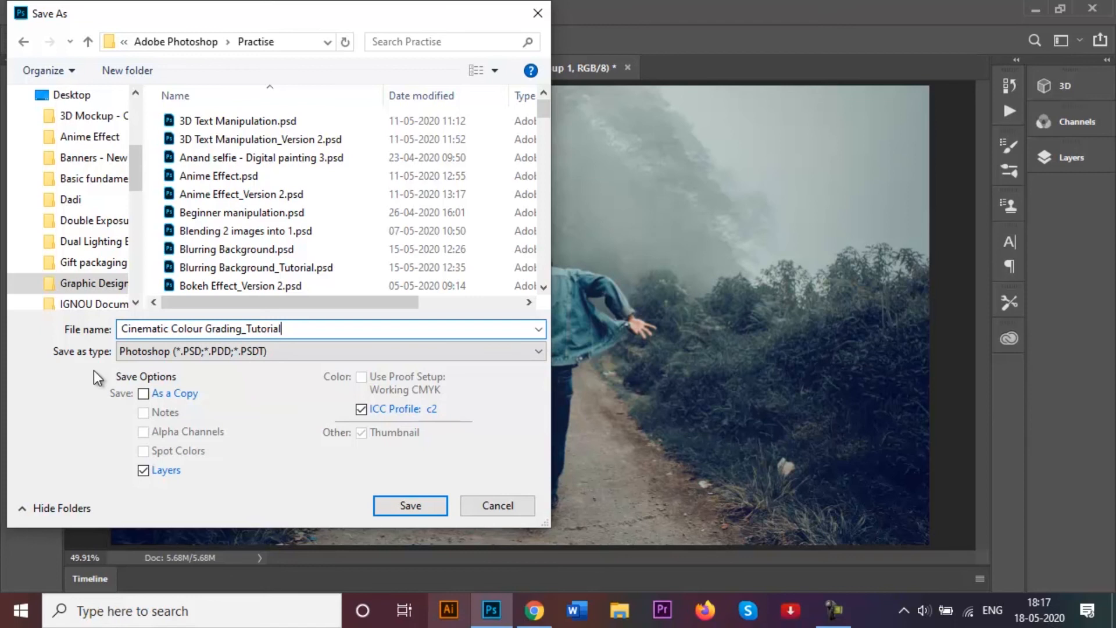
{"action": "left_click", "coordinate": [381, 505]}
{"action": "left_click", "coordinate": [910, 226]}
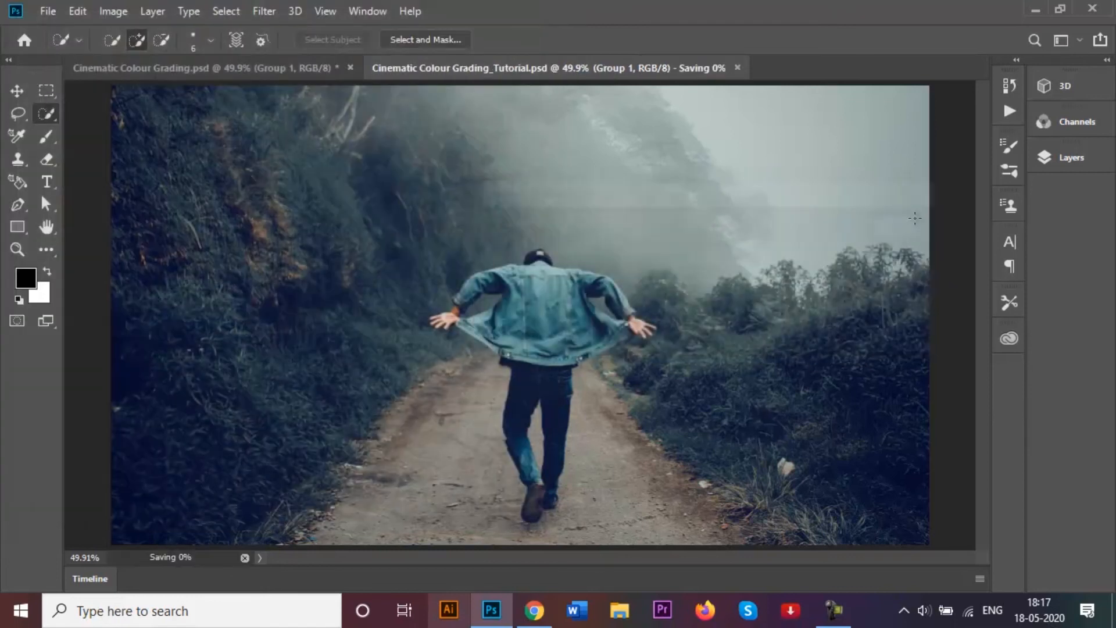